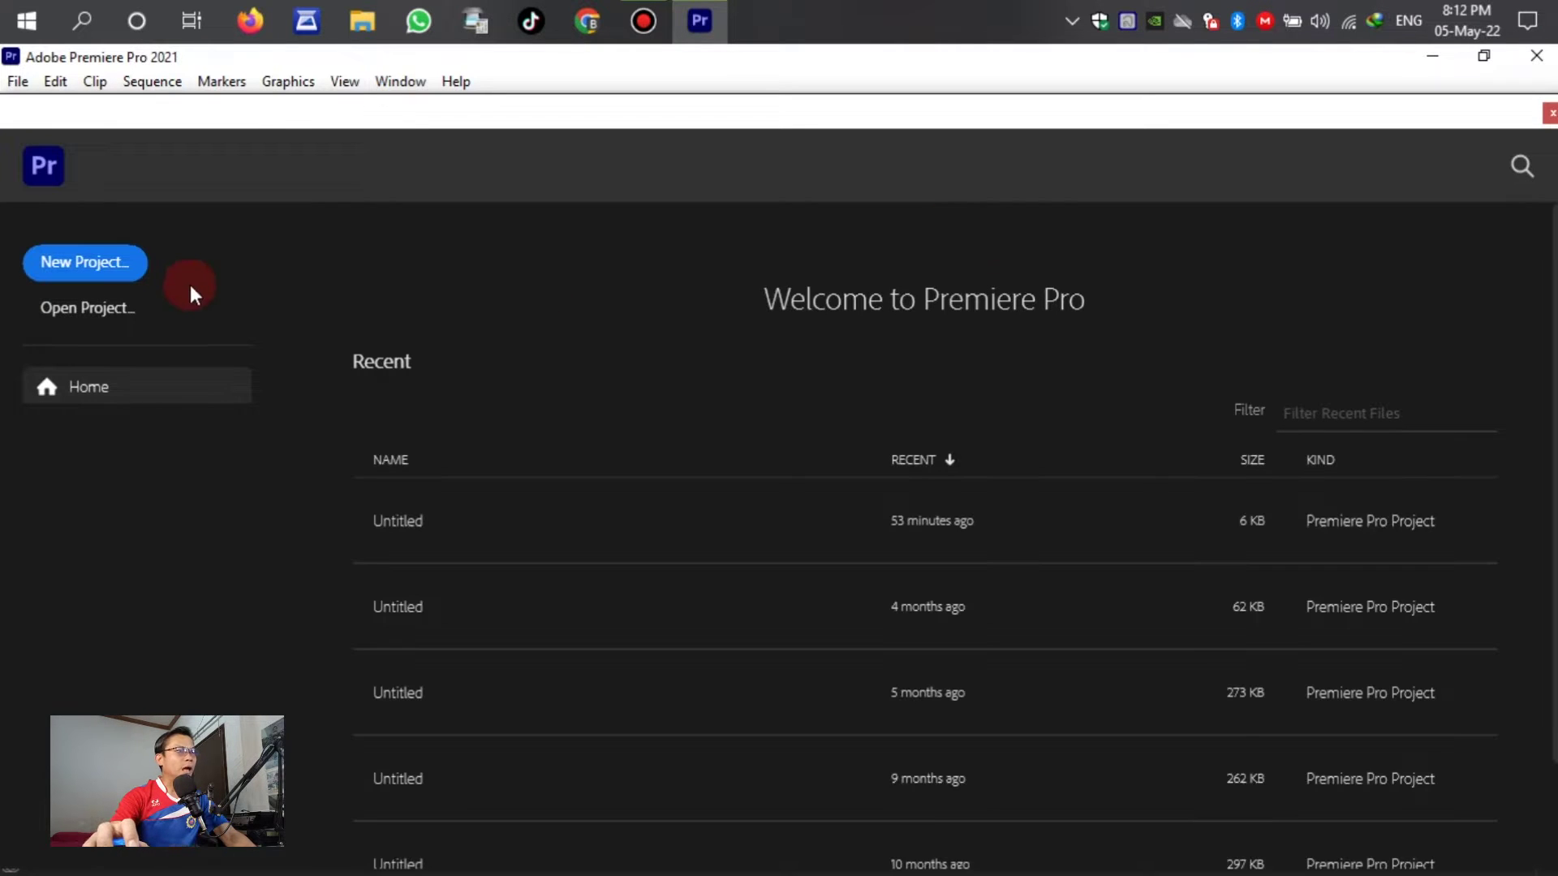
Step: Create a new project, Untitled.prproj, in Desktop\New folder, replacing the existing file
{"action": "left_click", "coordinate": [93, 278]}
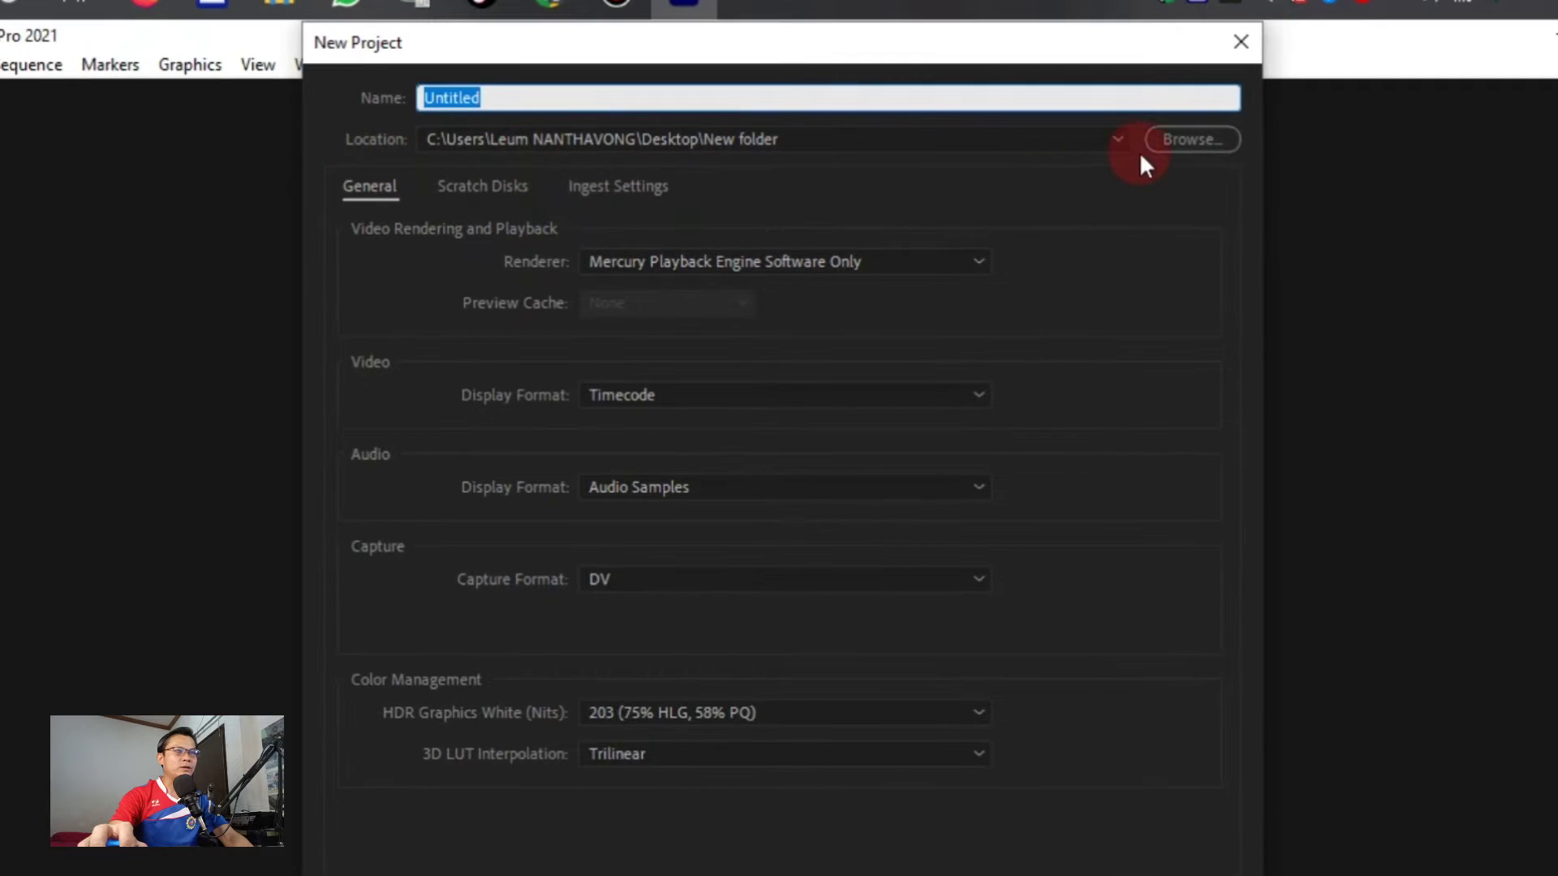
{"action": "left_click", "coordinate": [482, 136]}
{"action": "left_click", "coordinate": [775, 165]}
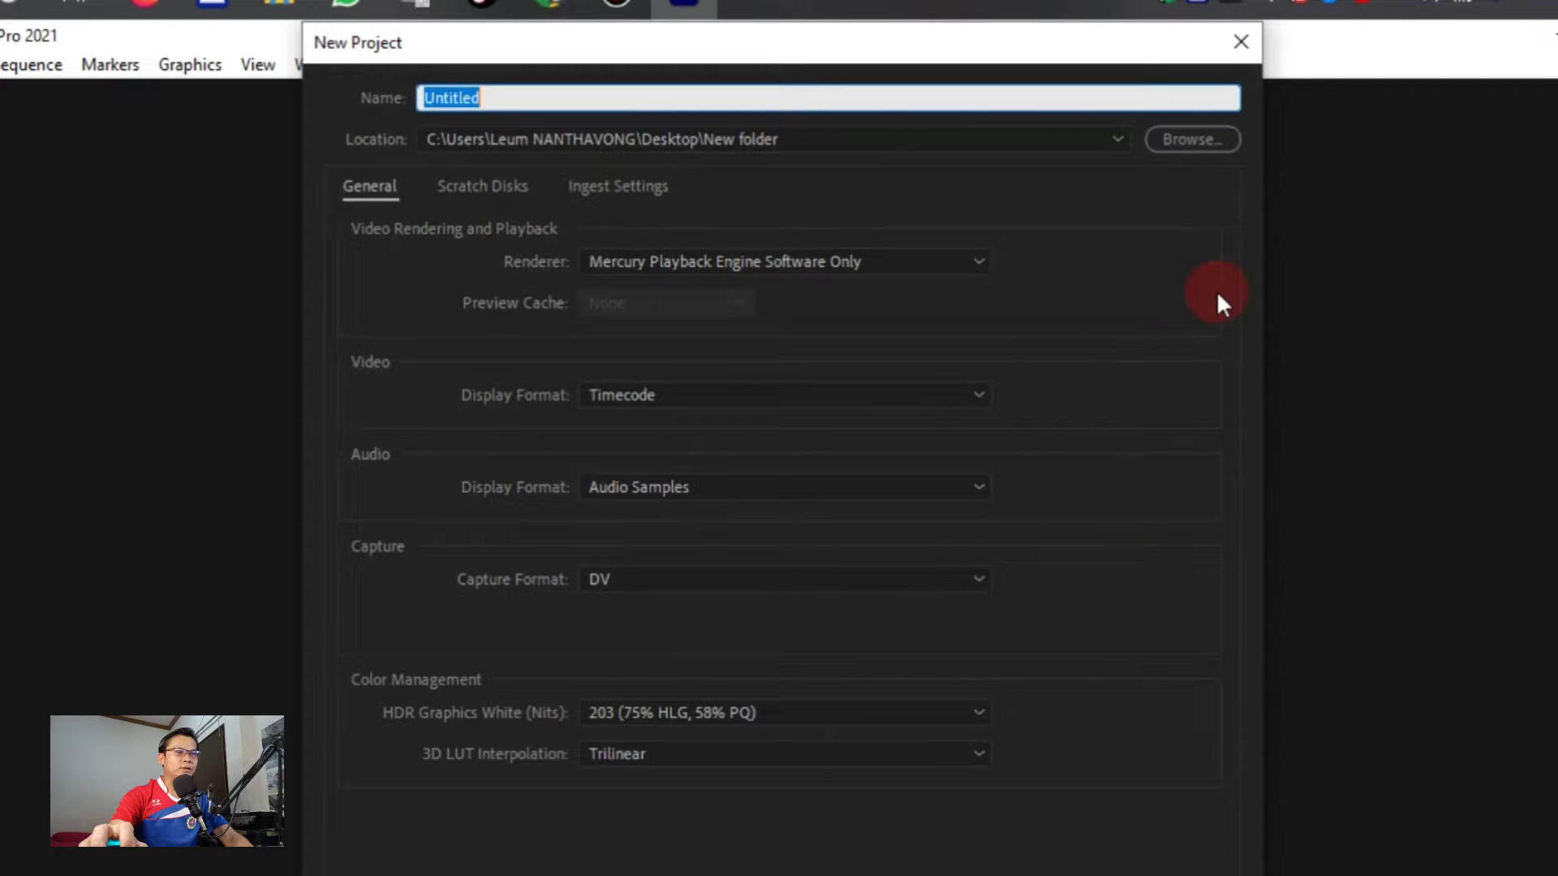
{"action": "left_click", "coordinate": [1040, 789]}
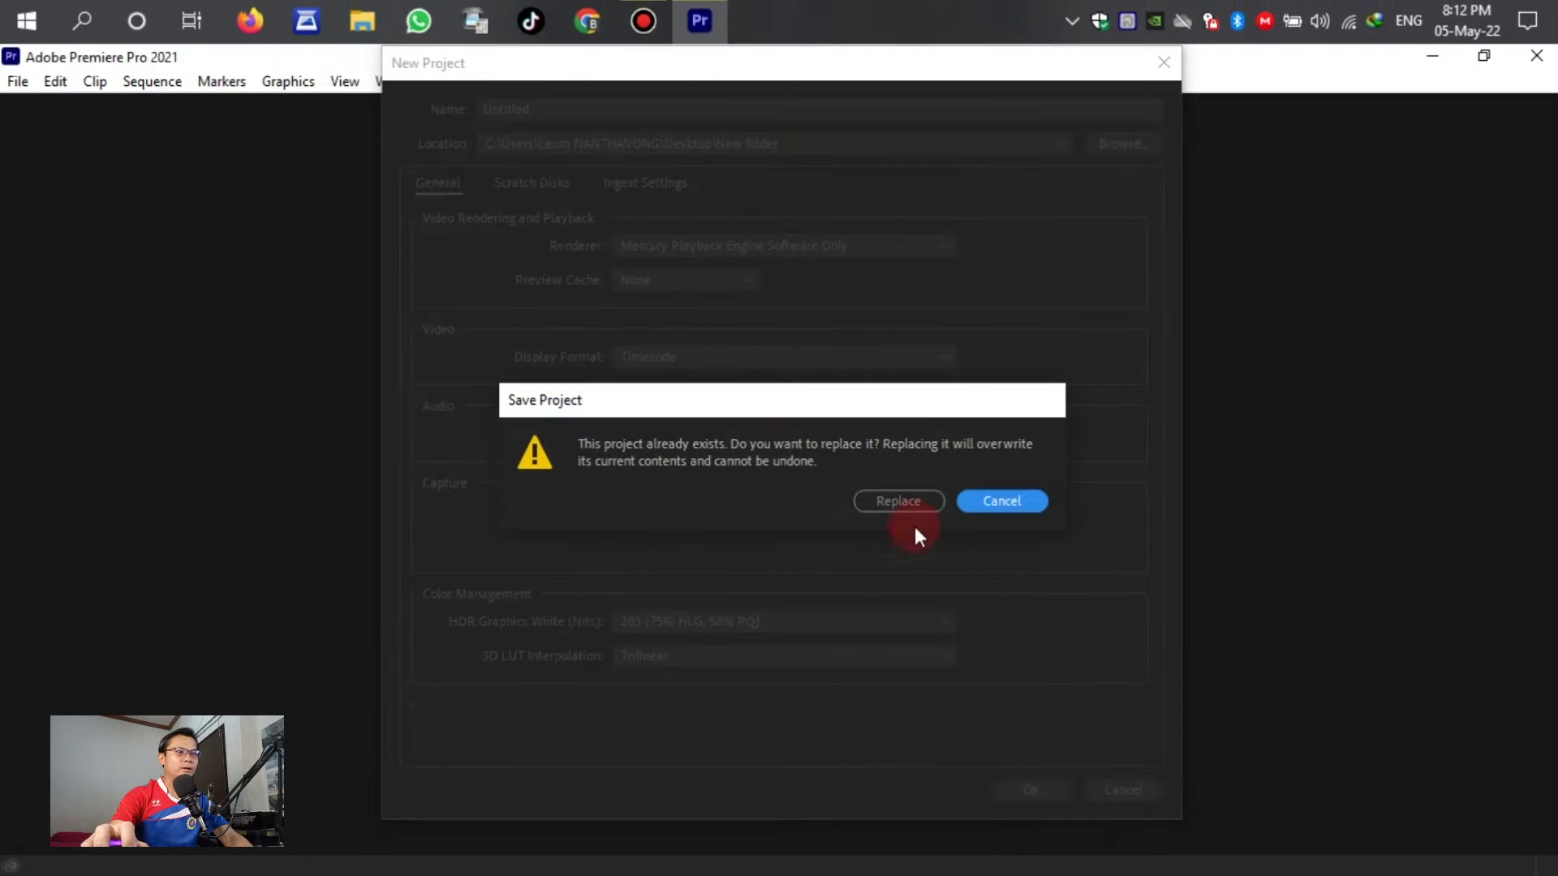
{"action": "left_click", "coordinate": [902, 500]}
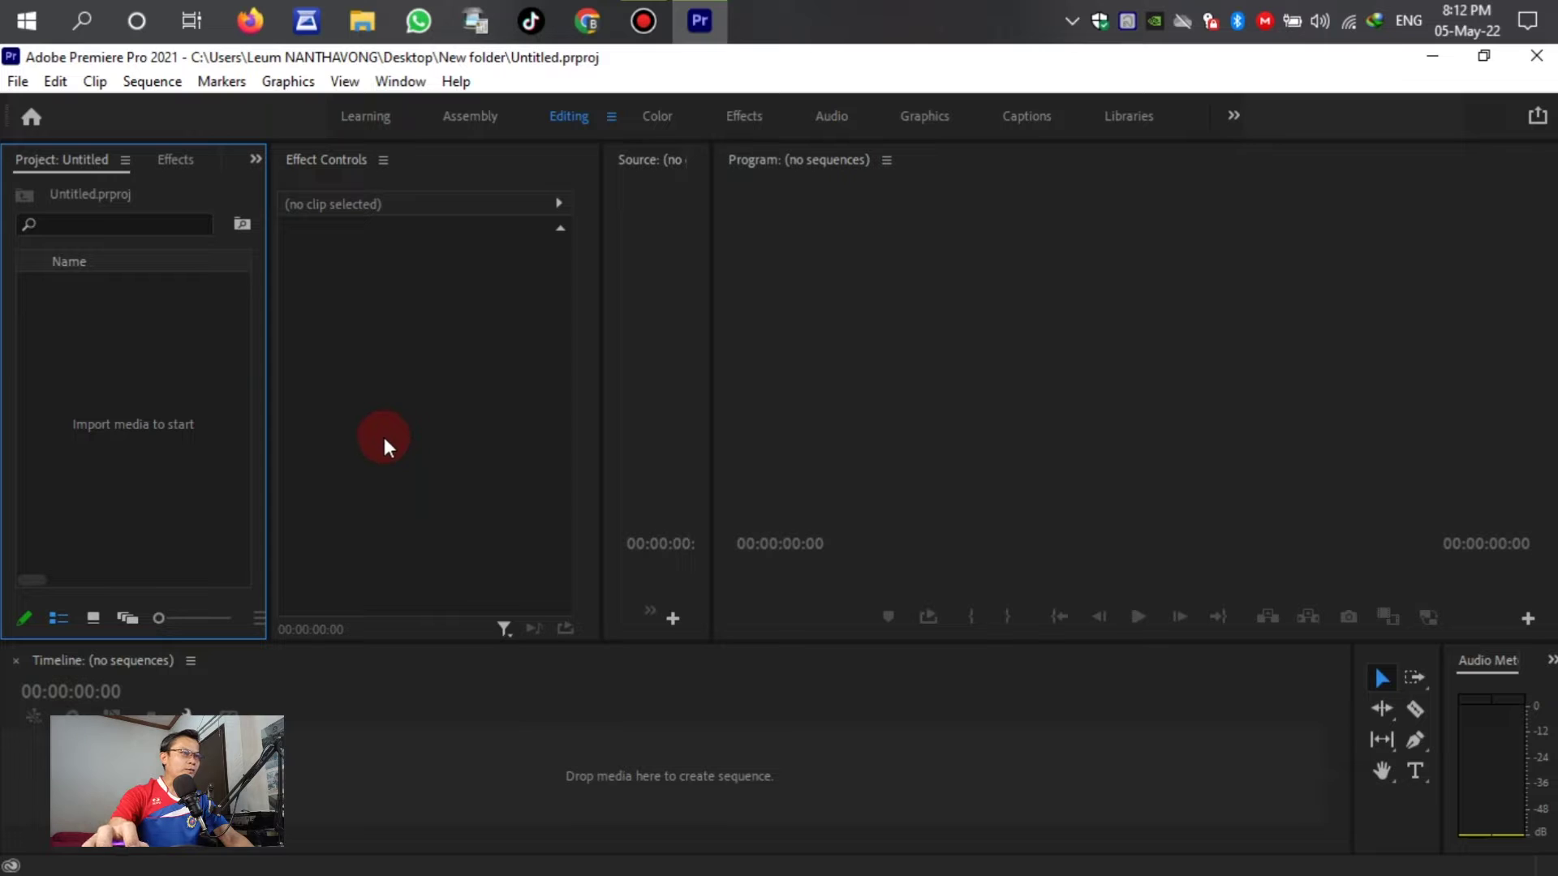
Step: Add a new sequence, Sequence 01, using the AVCHD 1080p30 preset
{"action": "right_click", "coordinate": [129, 326]}
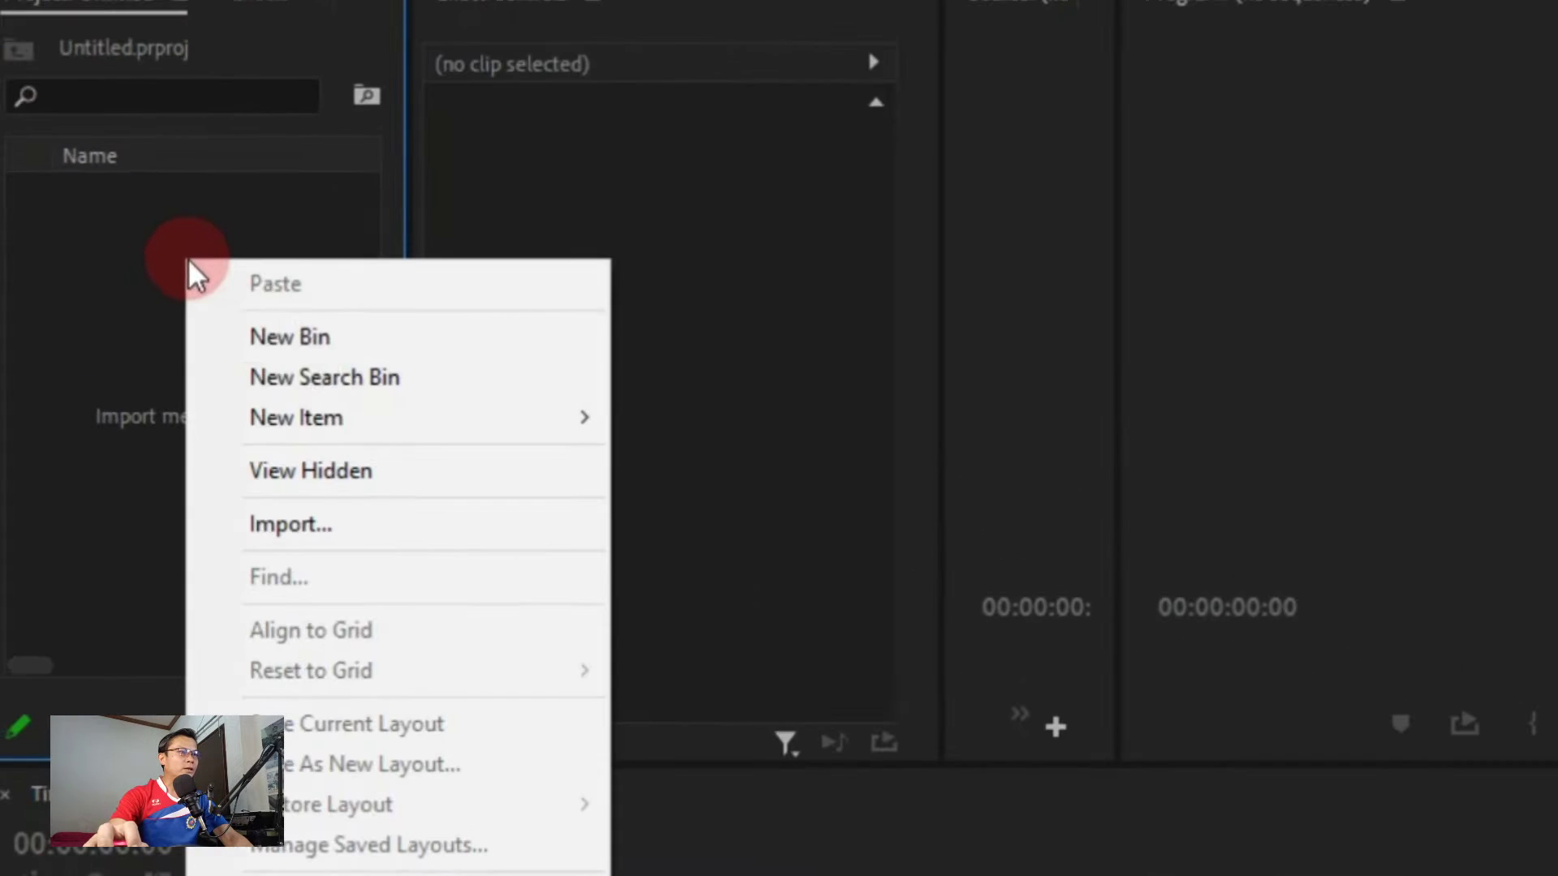
{"action": "mouse_move", "coordinate": [193, 419]}
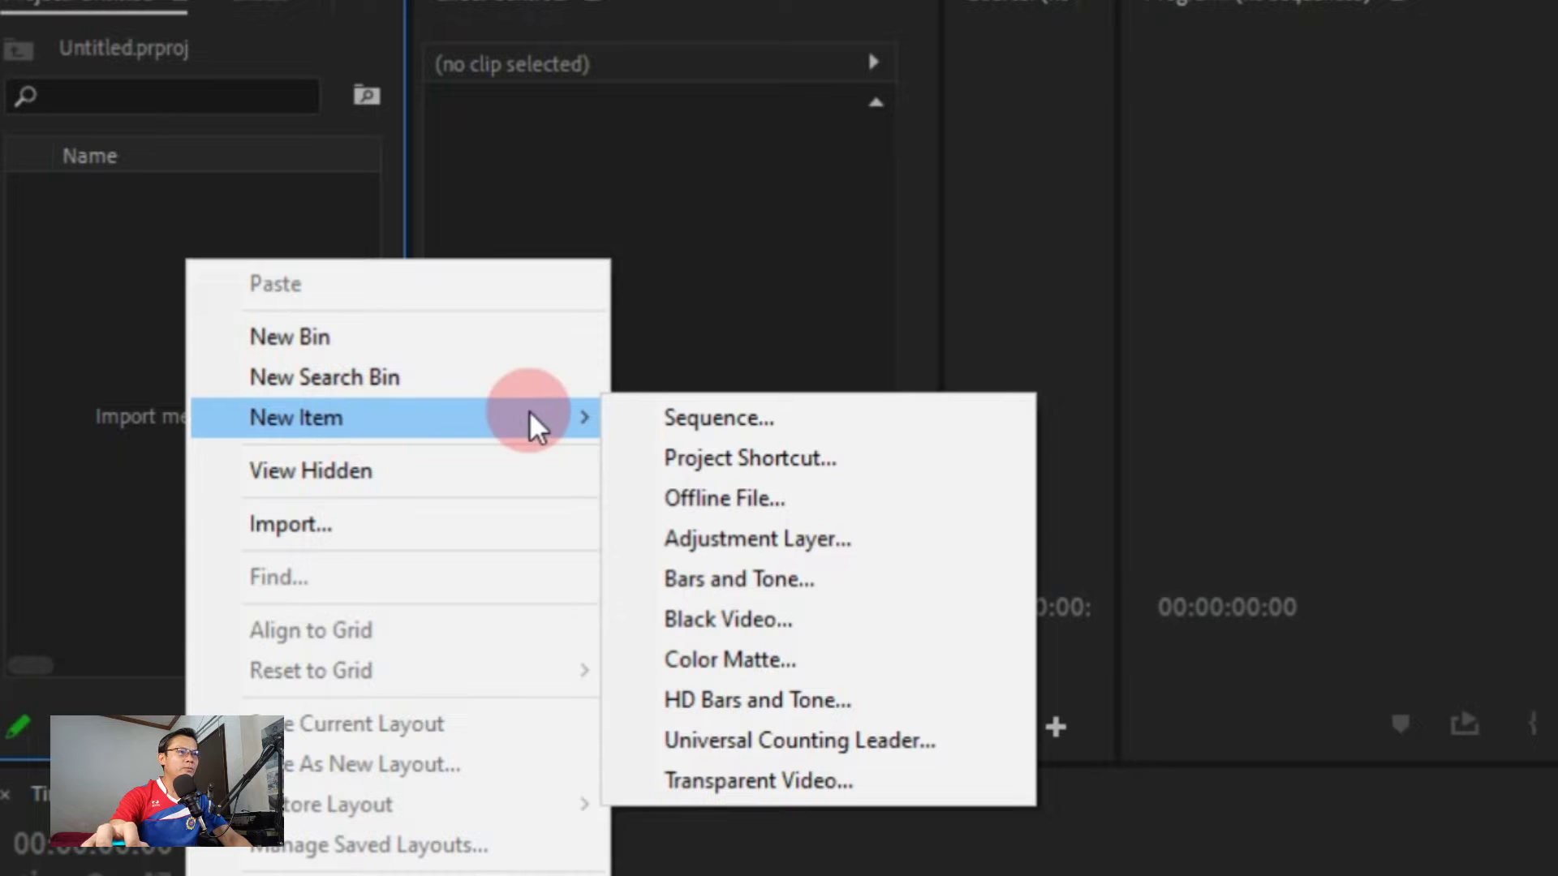
{"action": "left_click", "coordinate": [768, 420]}
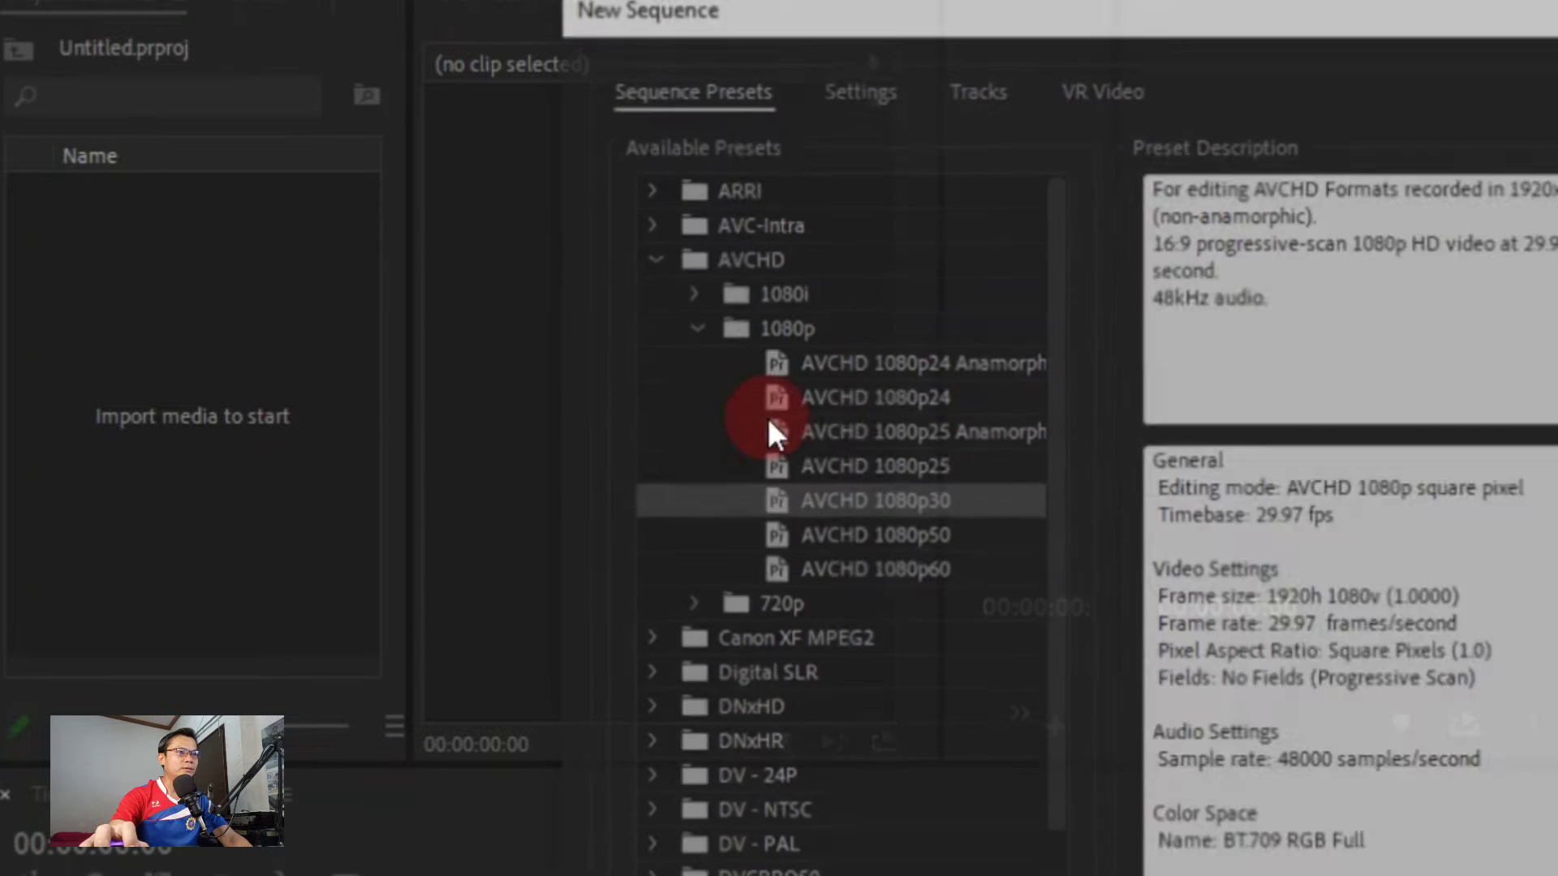
{"action": "left_click", "coordinate": [829, 516]}
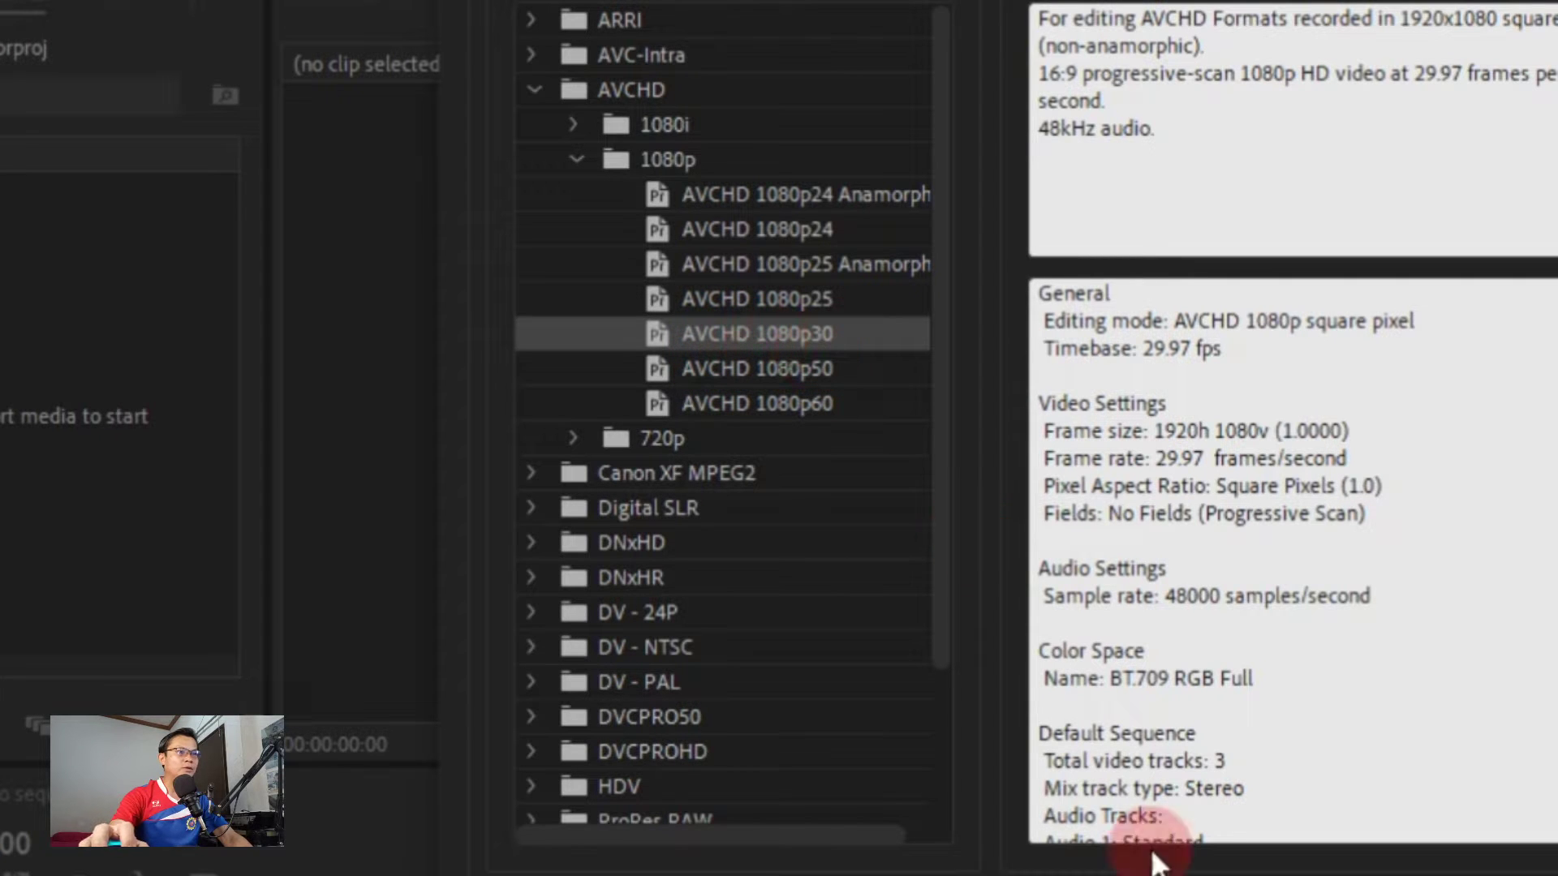
{"action": "key", "text": "Return"}
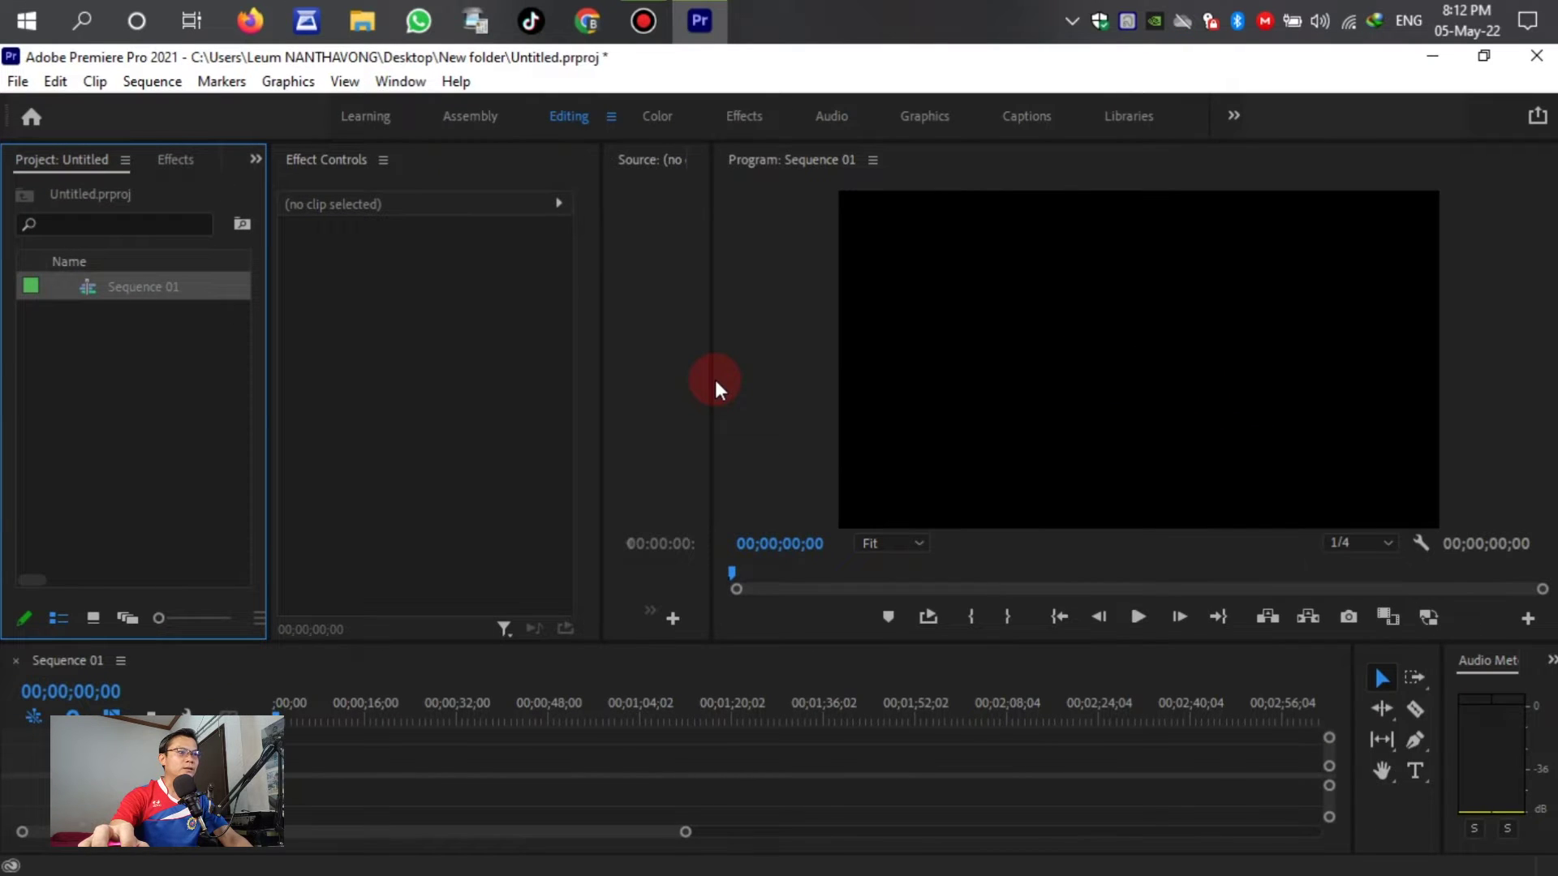
Step: Create two project bins named Video and Sq
{"action": "right_click", "coordinate": [153, 360]}
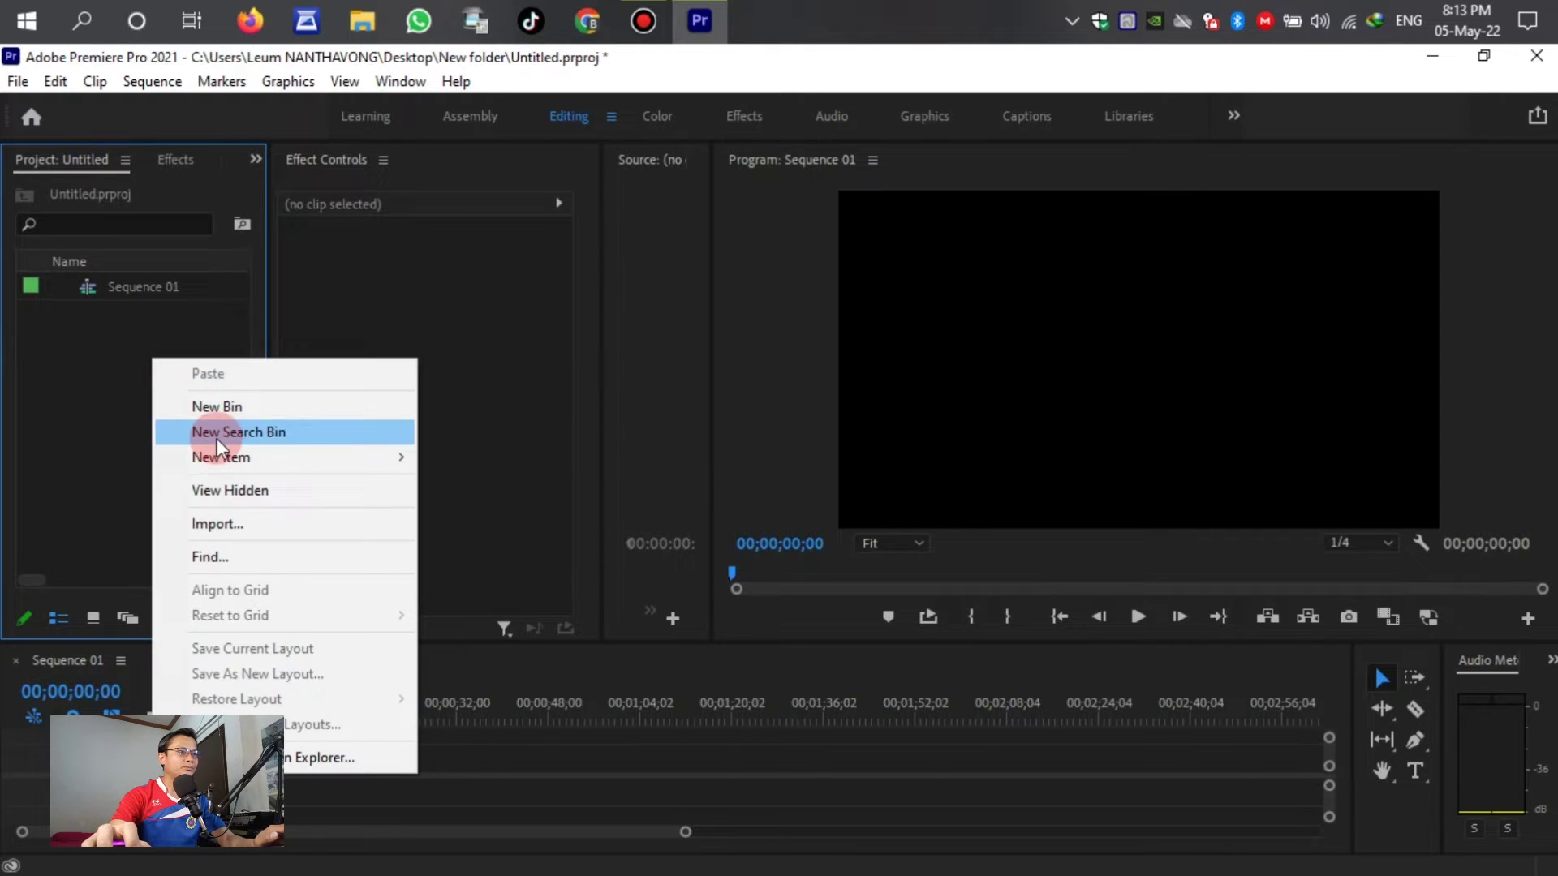
{"action": "left_click", "coordinate": [221, 405]}
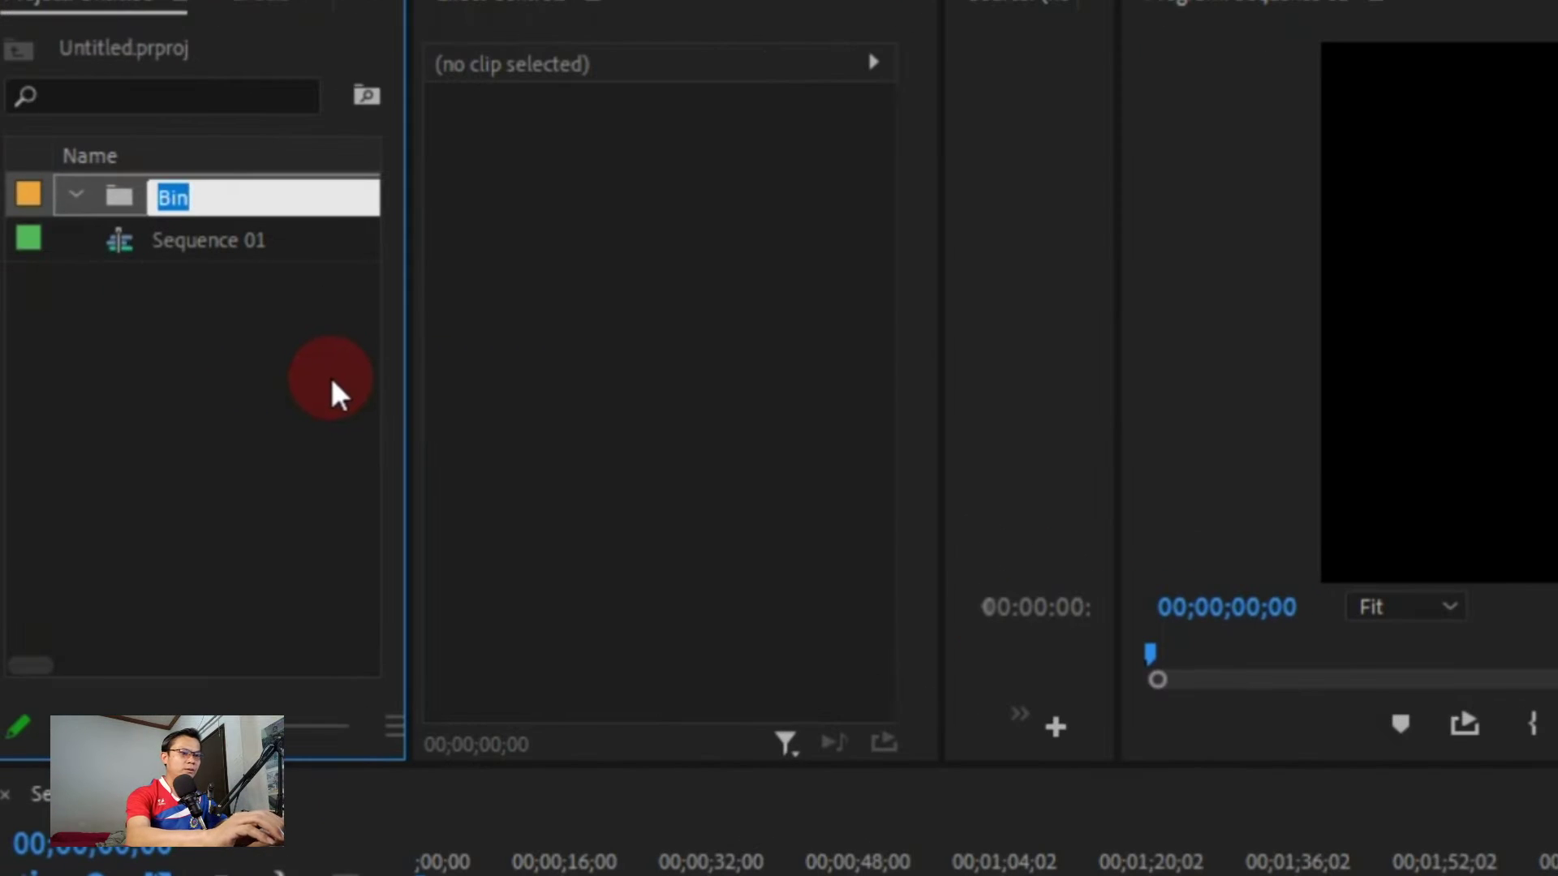
{"action": "type", "text": "Video"}
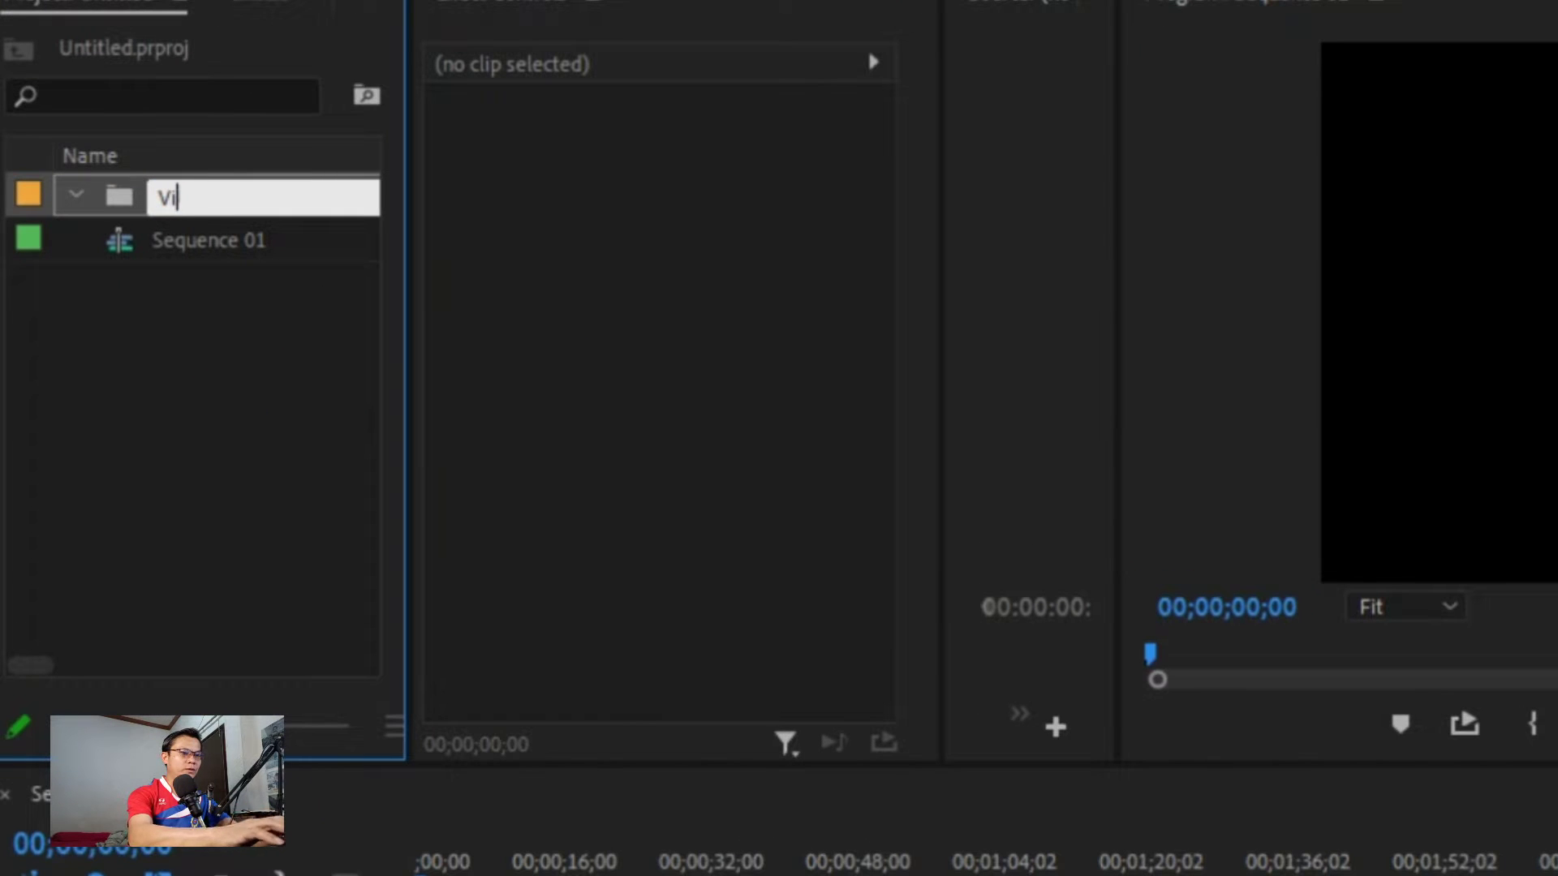
{"action": "right_click", "coordinate": [146, 400]}
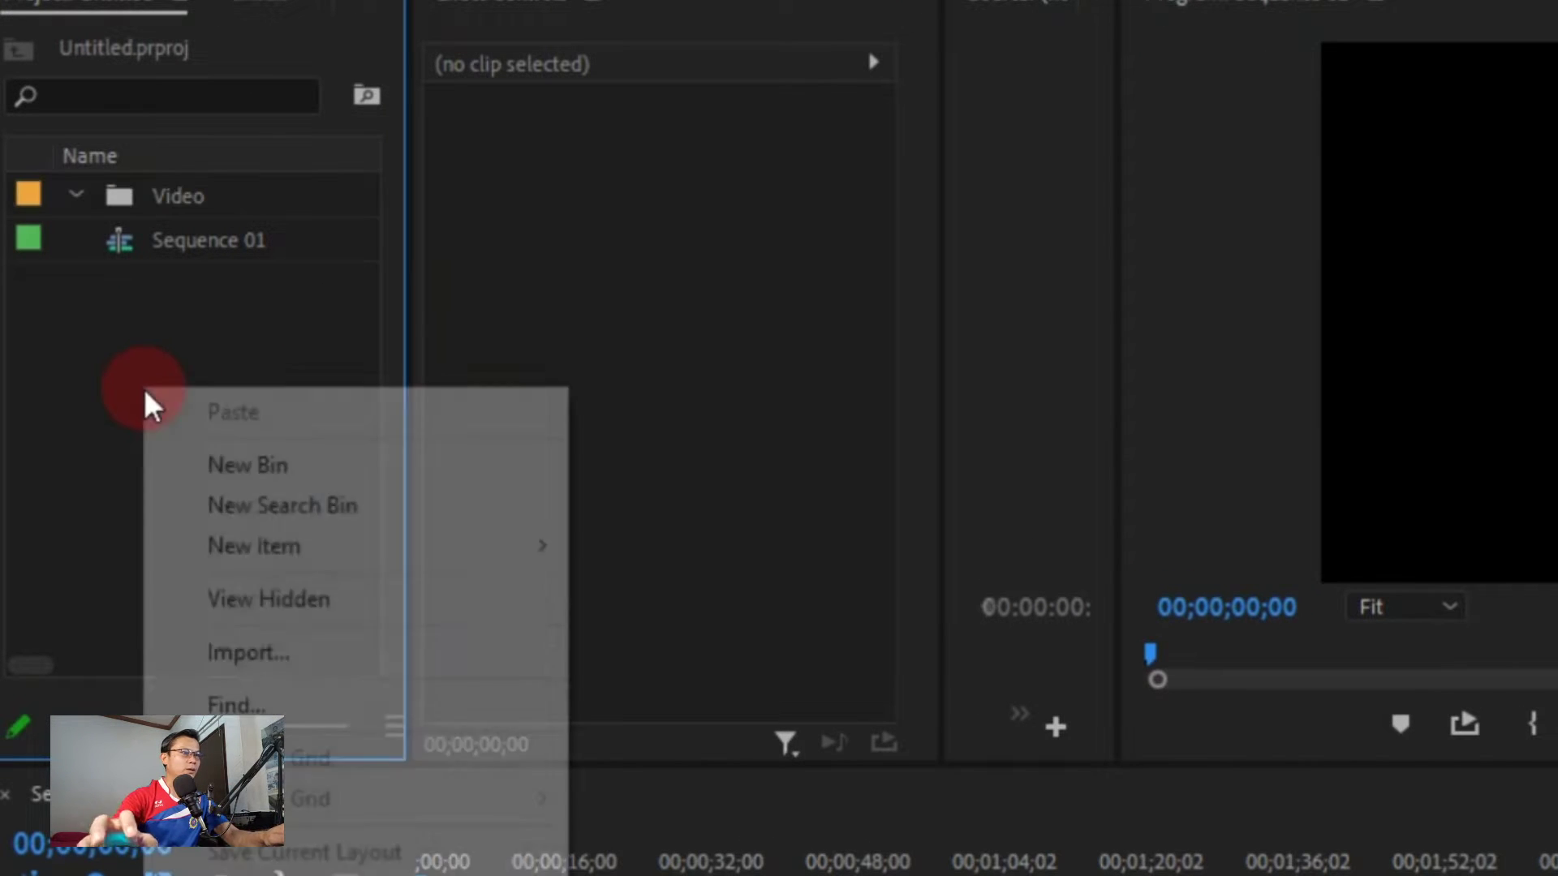
{"action": "left_click", "coordinate": [406, 469]}
{"action": "type", "text": "Sq"}
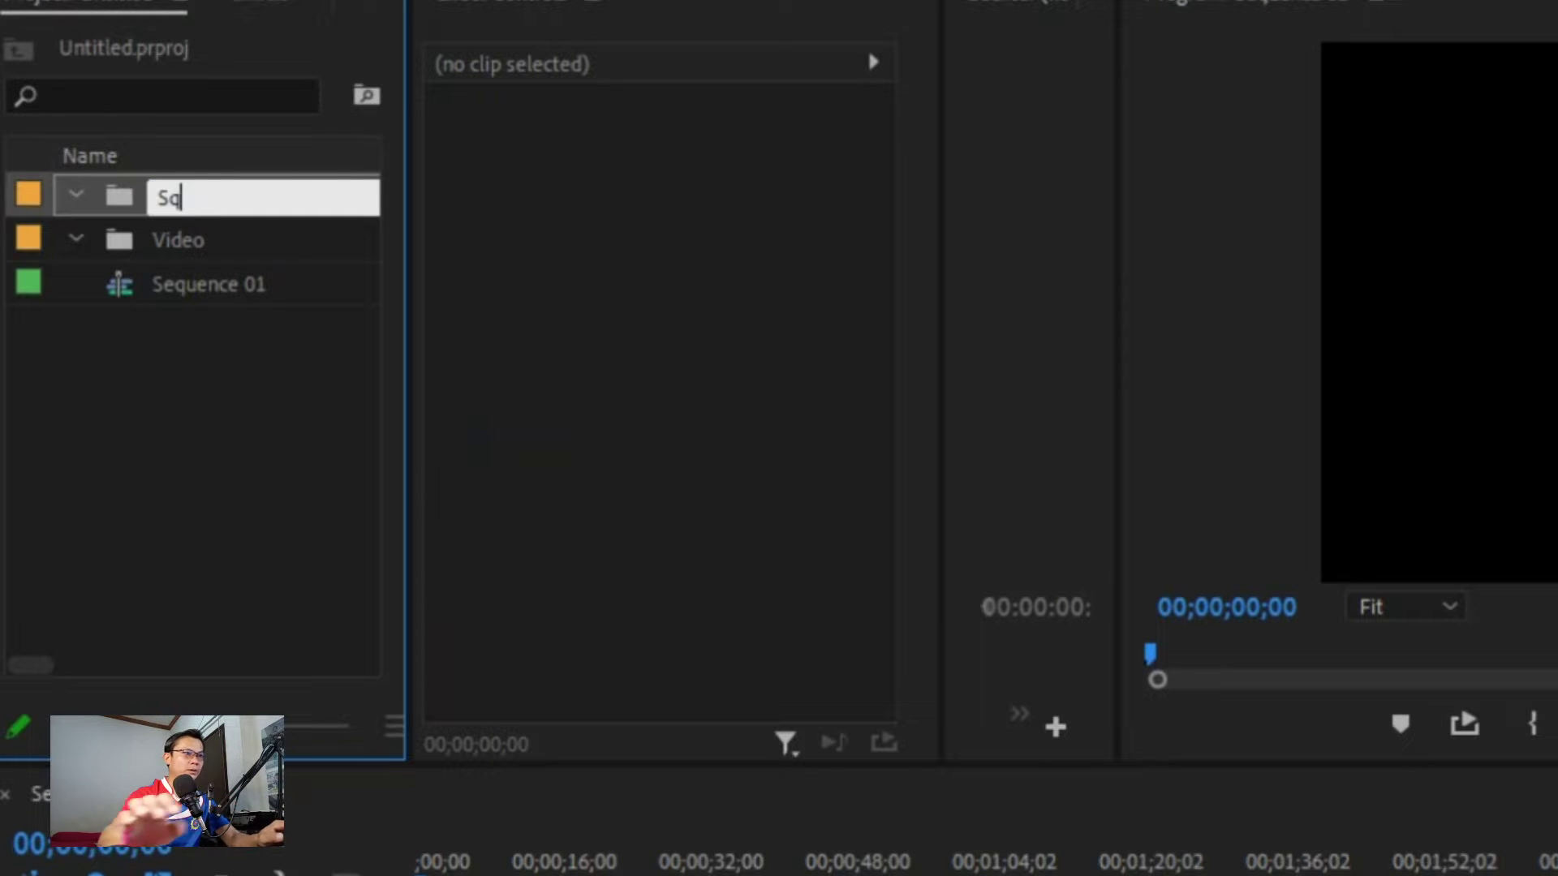
{"action": "key", "text": "Return"}
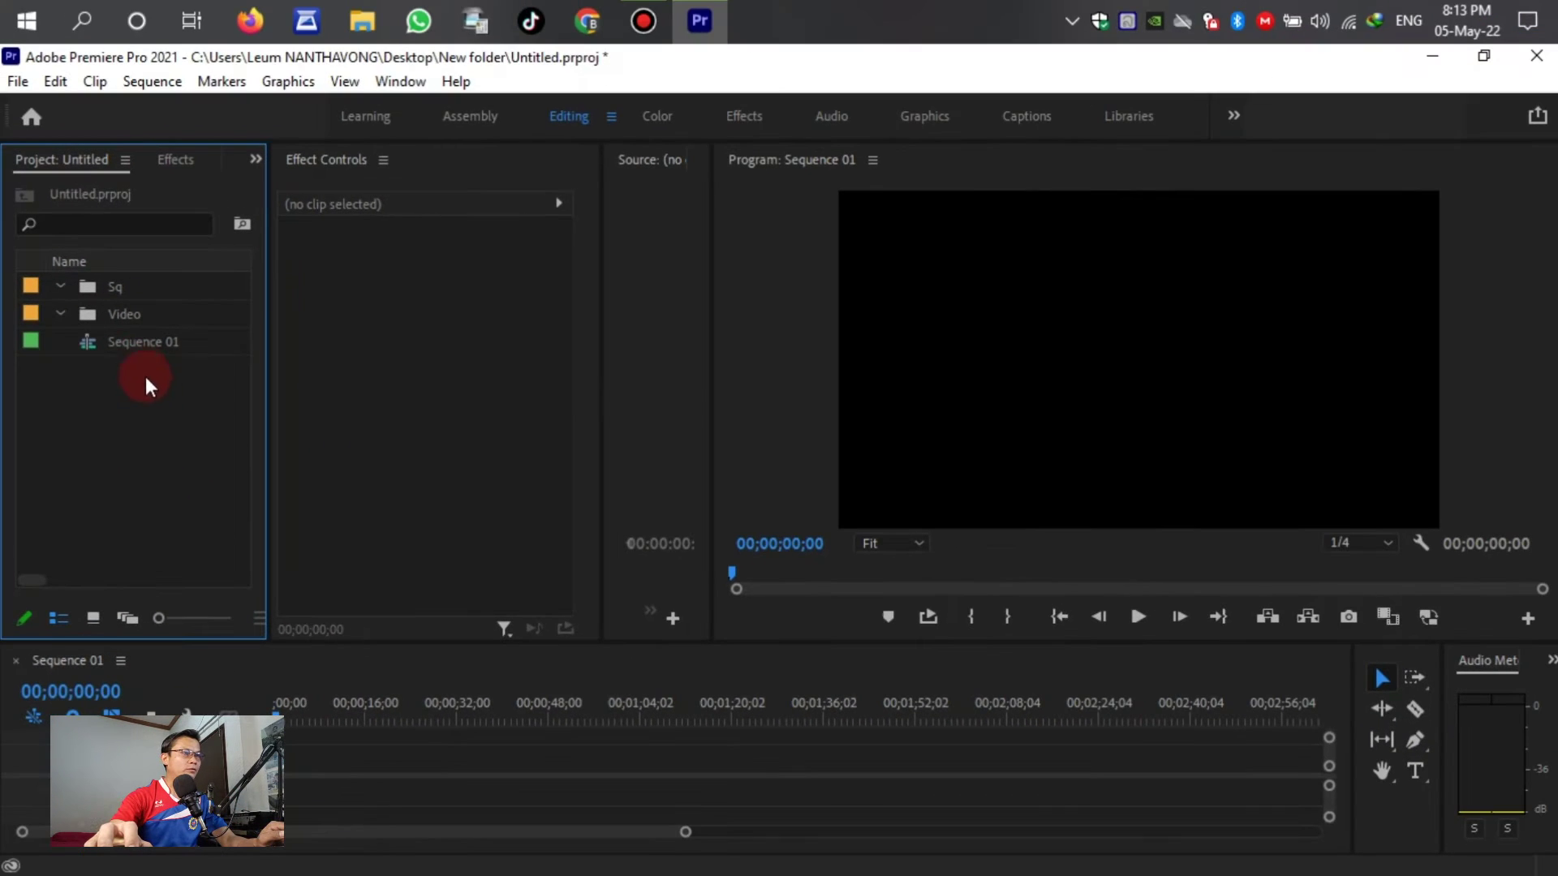
Step: Move Sequence 01 into the Sq bin and open the Video bin in its own panel
{"action": "left_click", "coordinate": [190, 283]}
{"action": "left_click_drag", "start_coordinate": [116, 287], "coordinate": [91, 284]}
{"action": "left_click", "coordinate": [61, 287]}
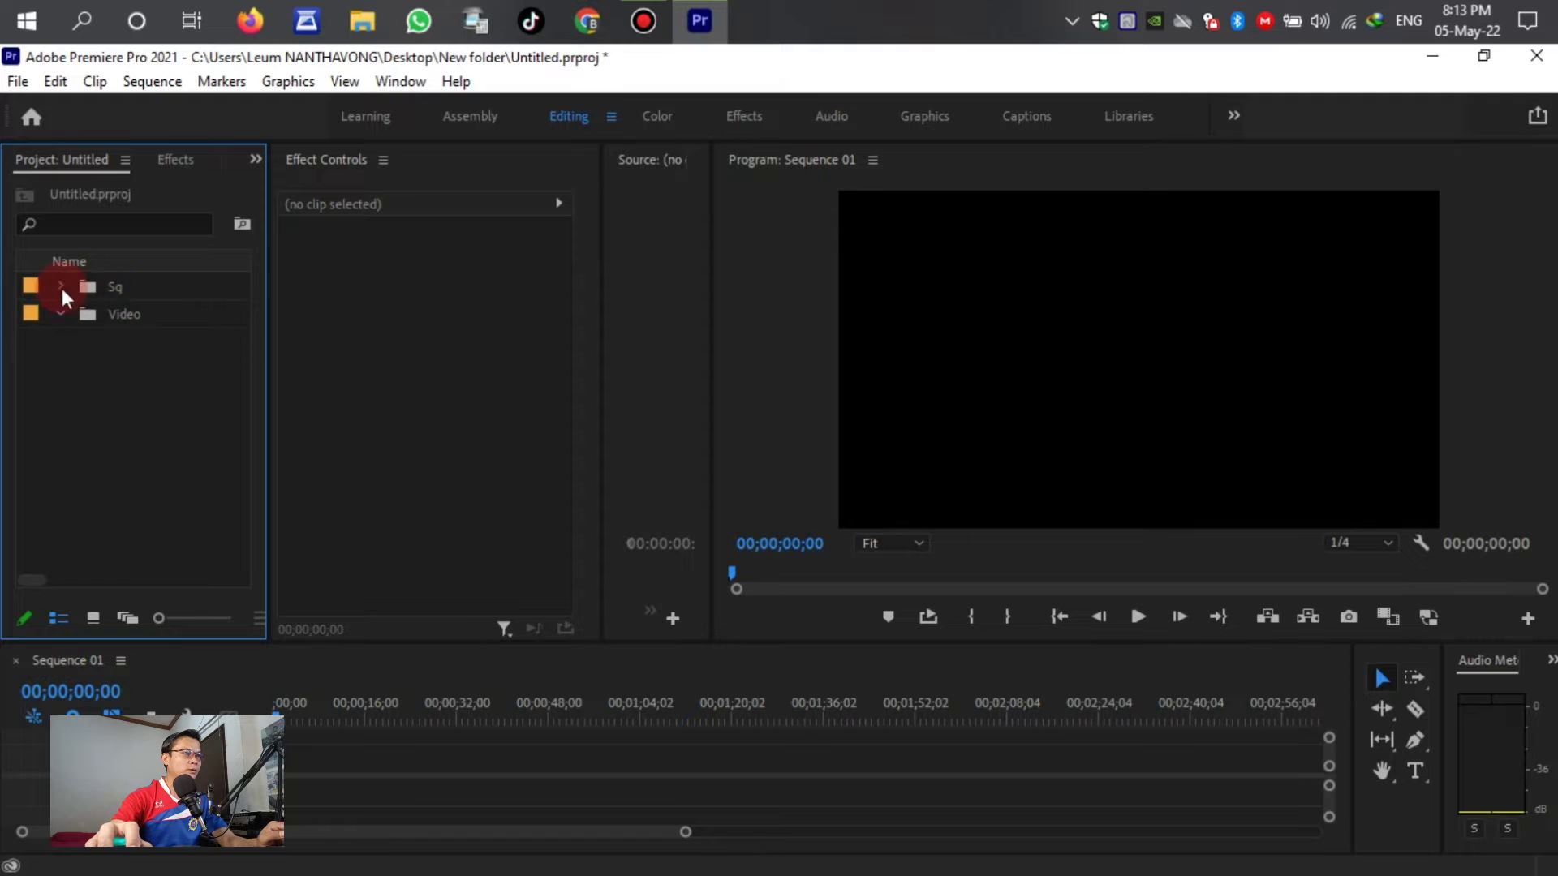
{"action": "double_click", "coordinate": [112, 315]}
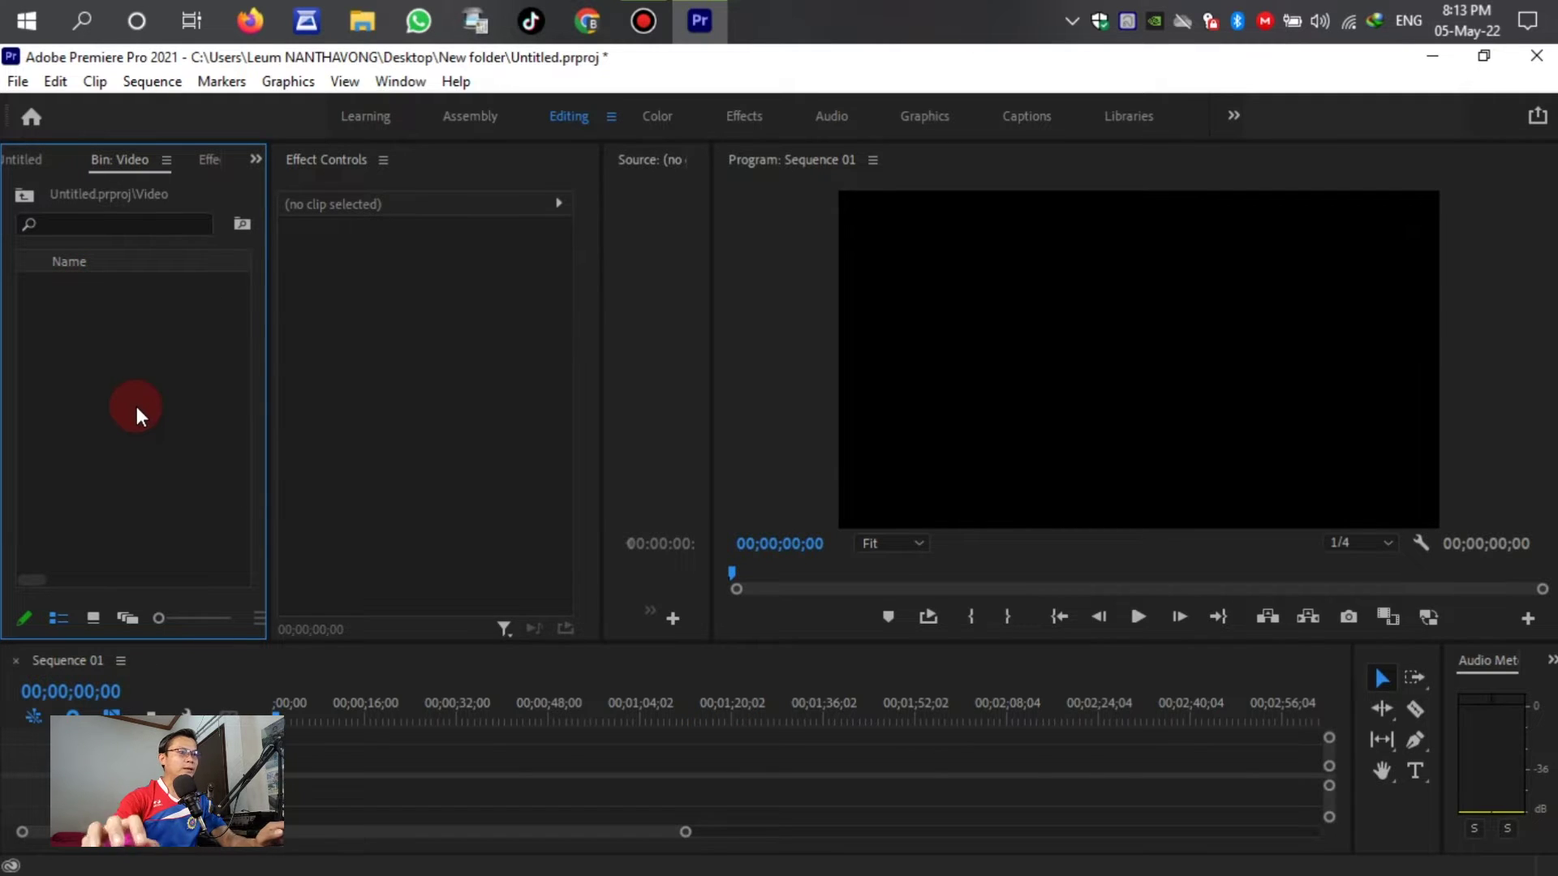
Step: Import video_25640725_114818.mp4 into the Video bin and drop it onto the Sequence 01 timeline
{"action": "right_click", "coordinate": [148, 343]}
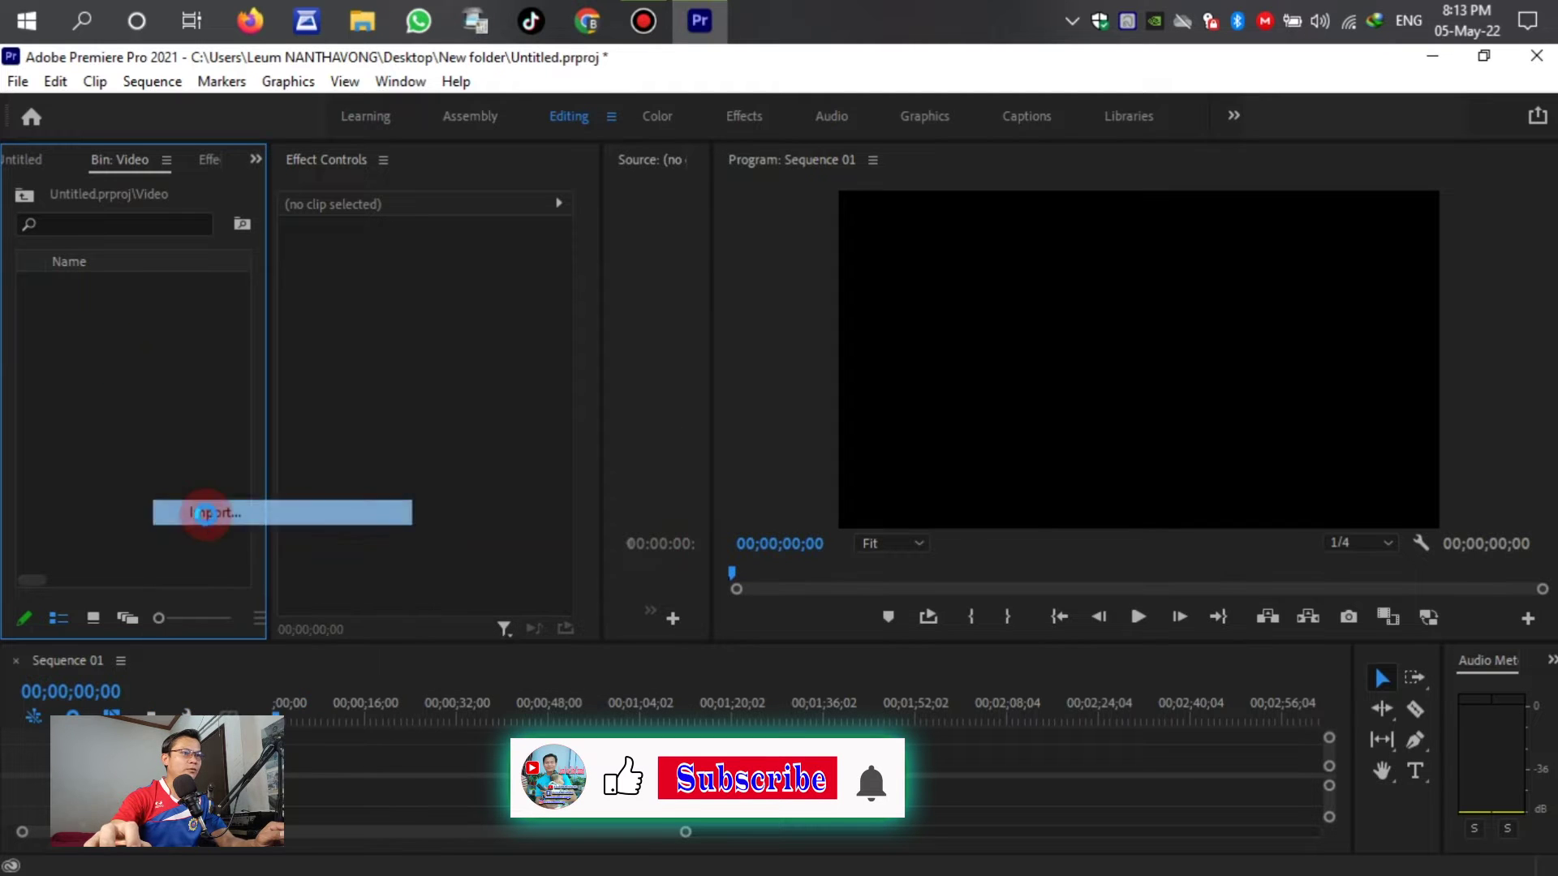
{"action": "left_click", "coordinate": [207, 511]}
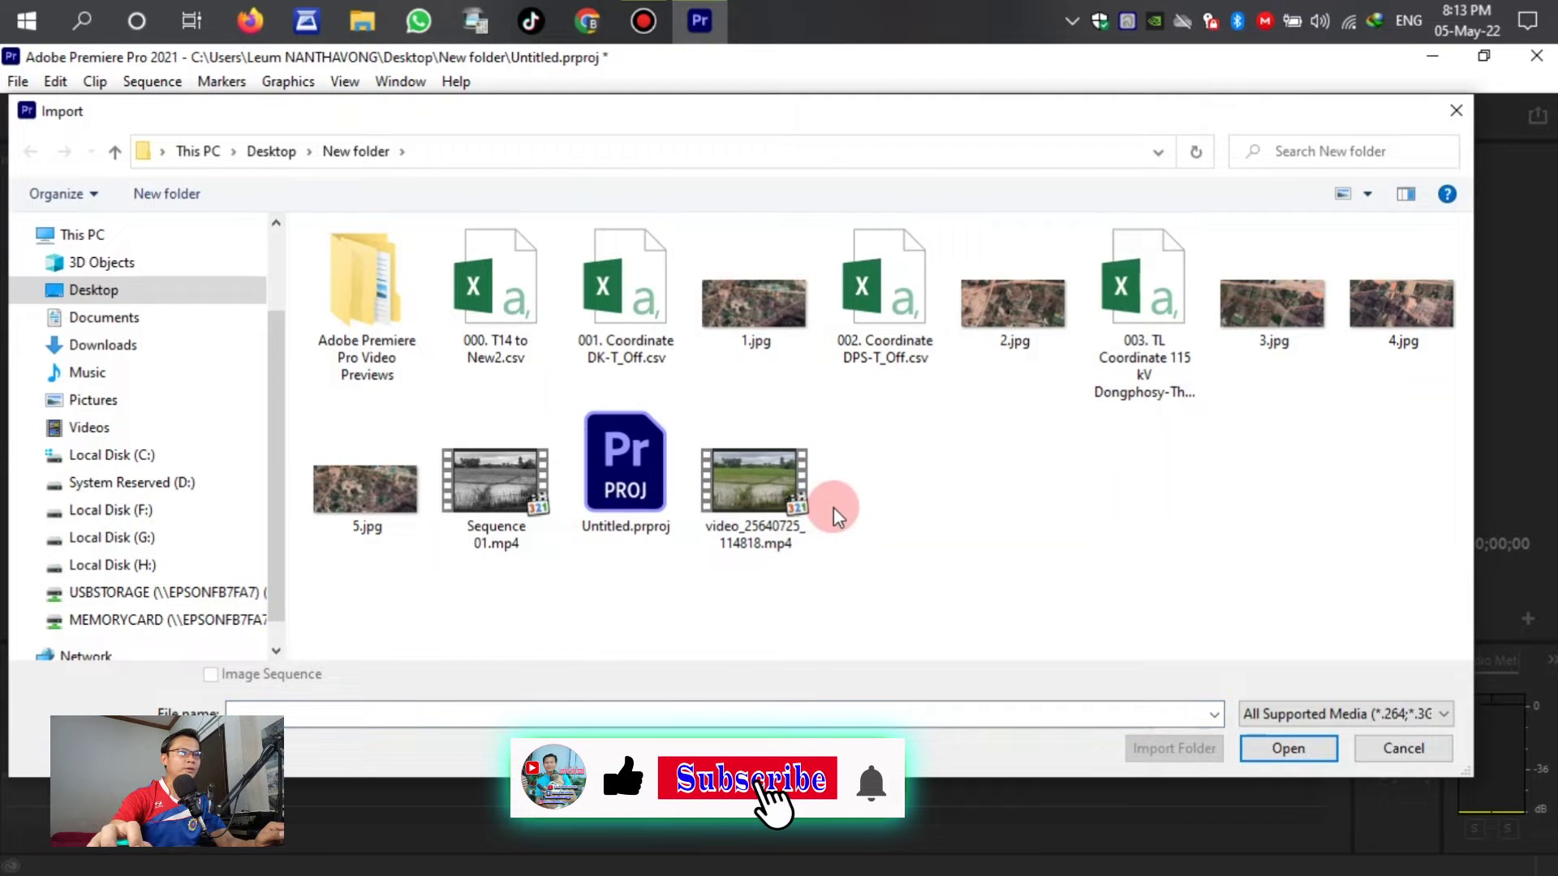
{"action": "left_click", "coordinate": [789, 487]}
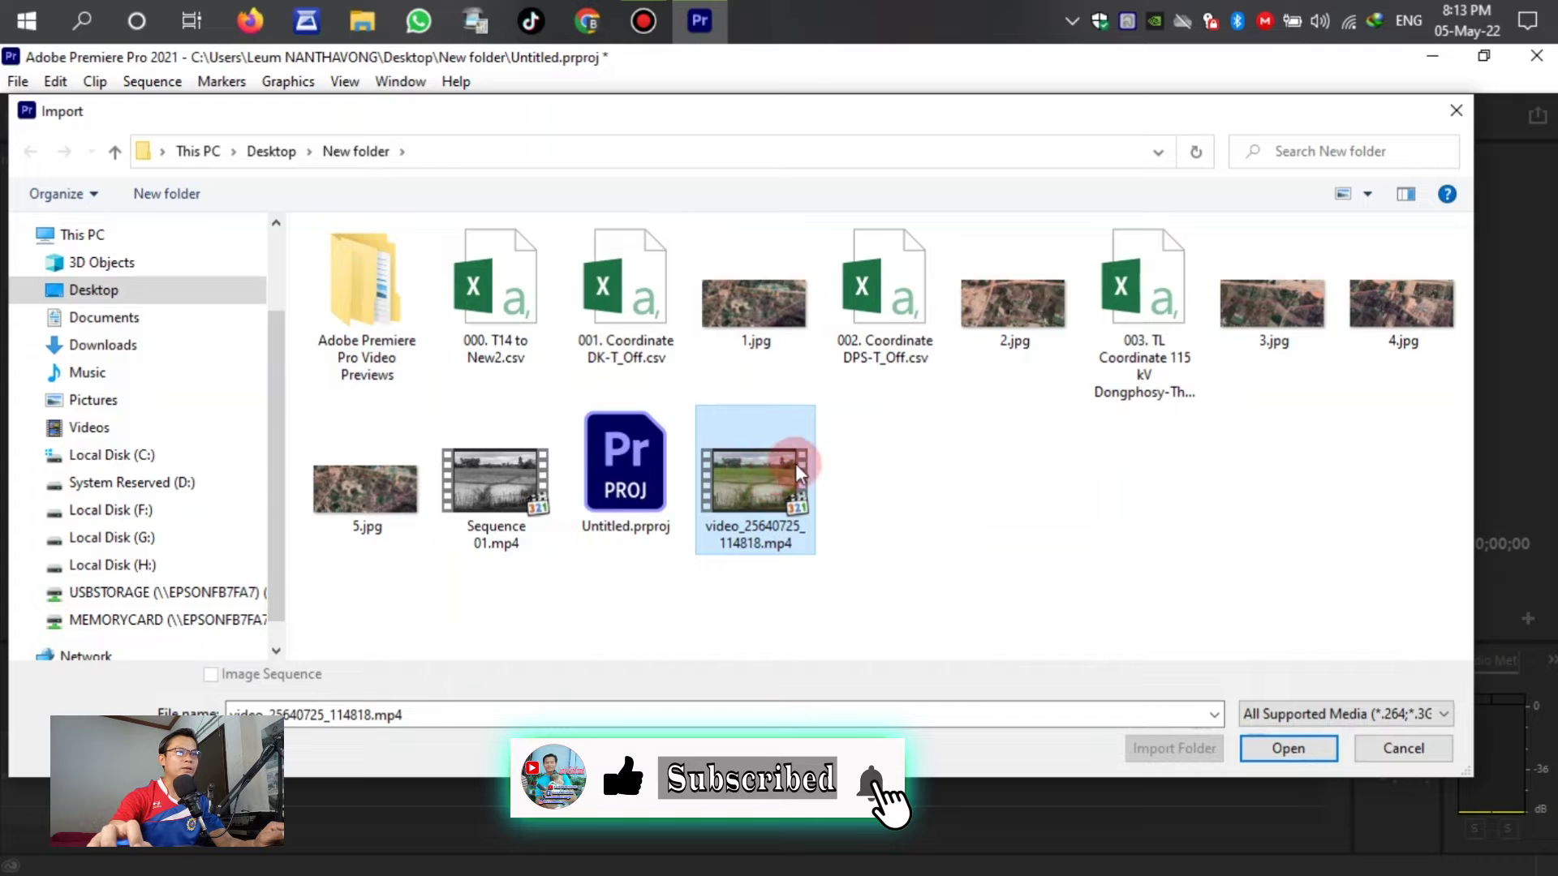
{"action": "left_click", "coordinate": [1286, 748]}
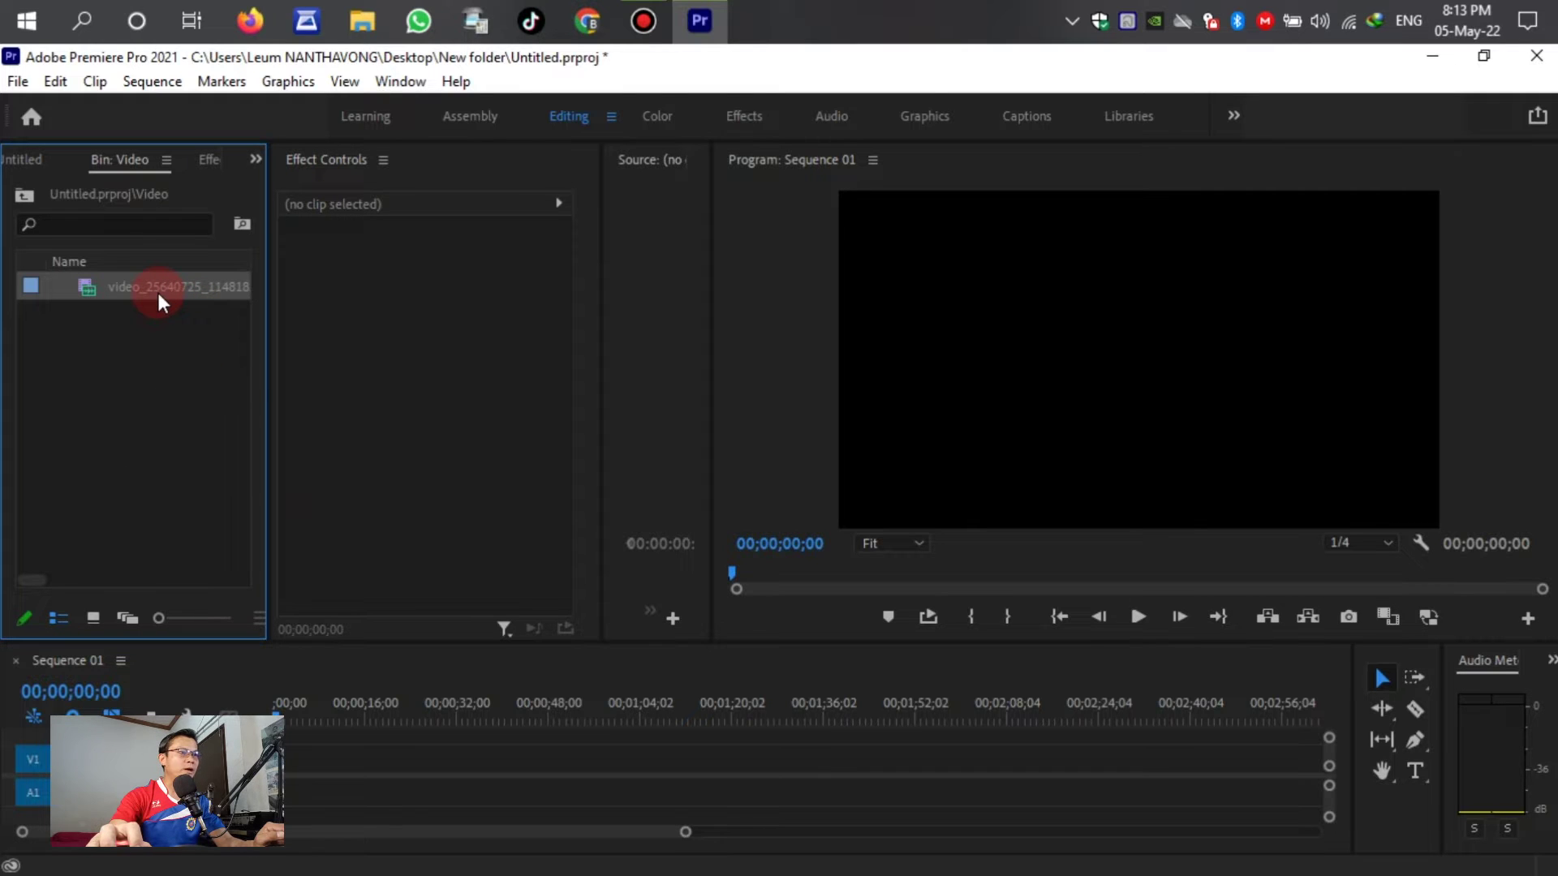
{"action": "left_click_drag", "start_coordinate": [160, 298], "coordinate": [615, 768]}
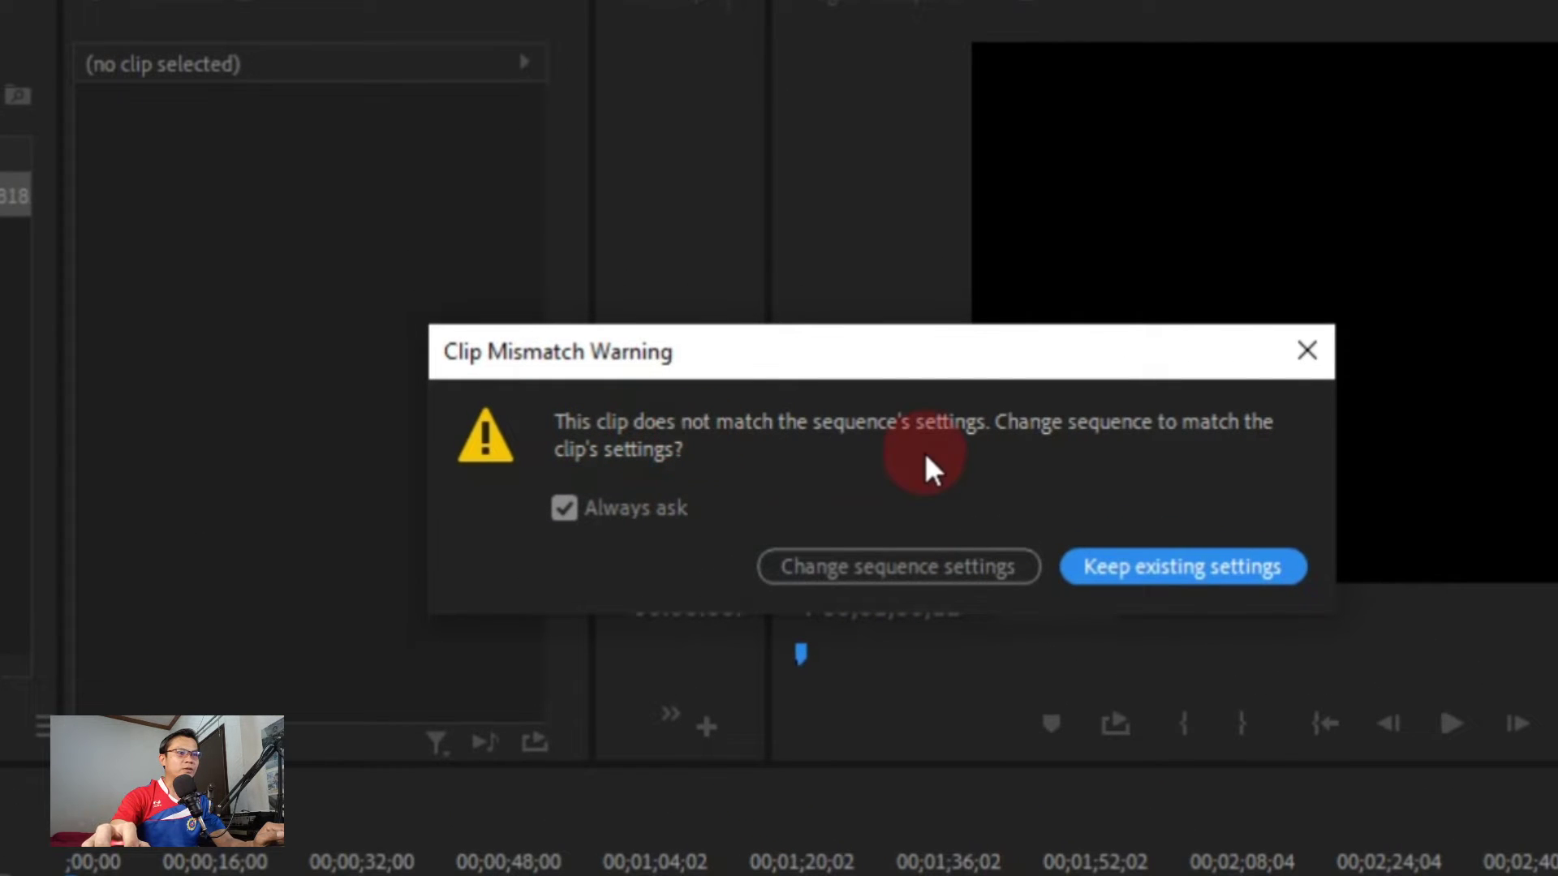
{"action": "left_click", "coordinate": [870, 572]}
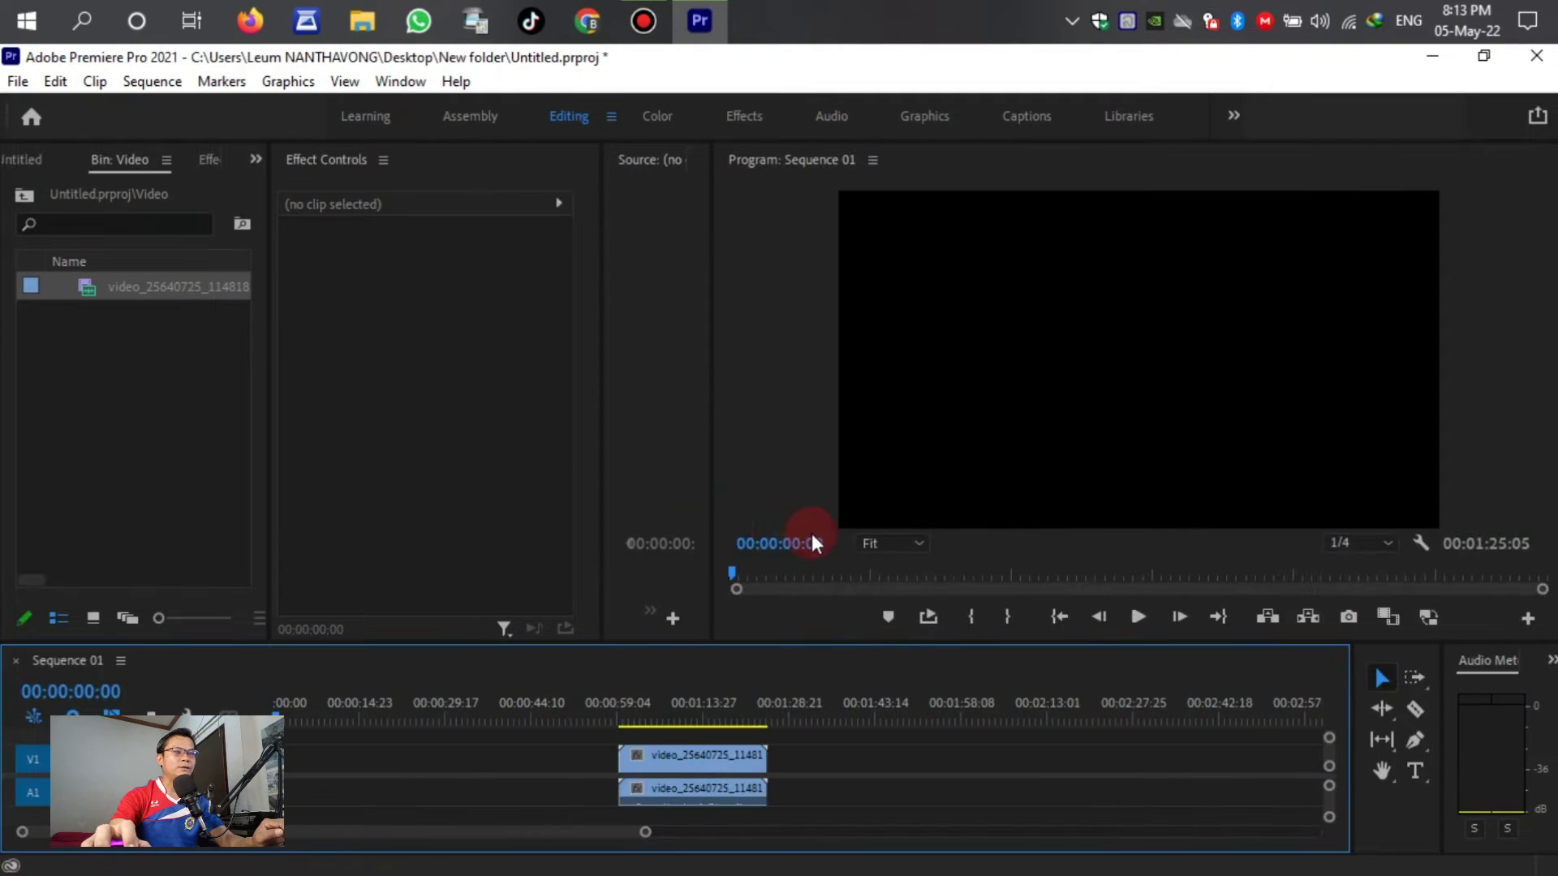
{"action": "left_click", "coordinate": [703, 706]}
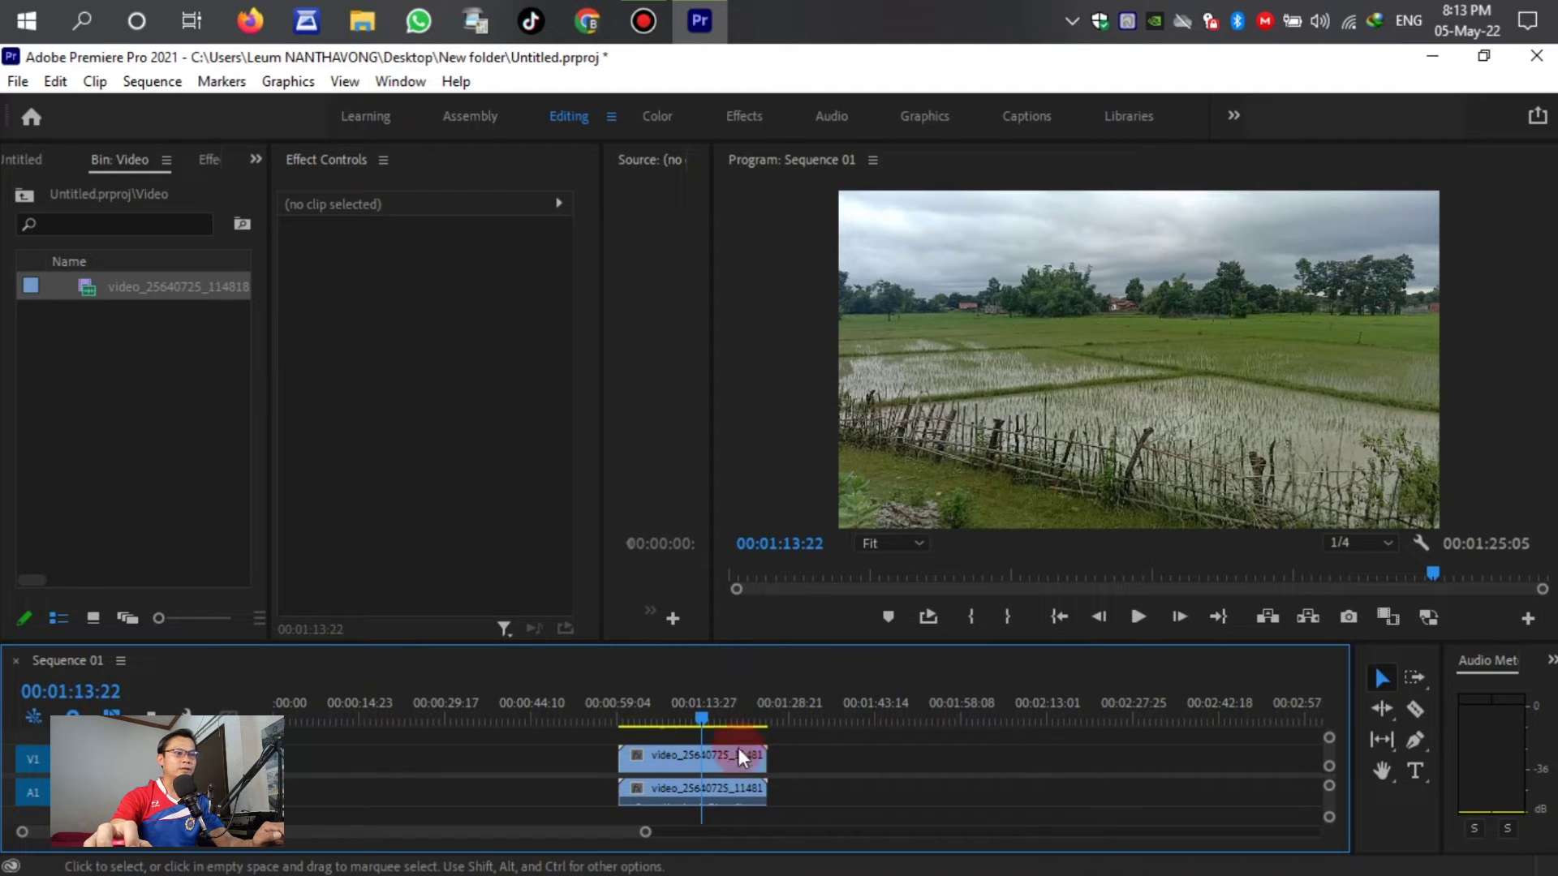
{"action": "left_click_drag", "start_coordinate": [710, 718], "coordinate": [678, 725]}
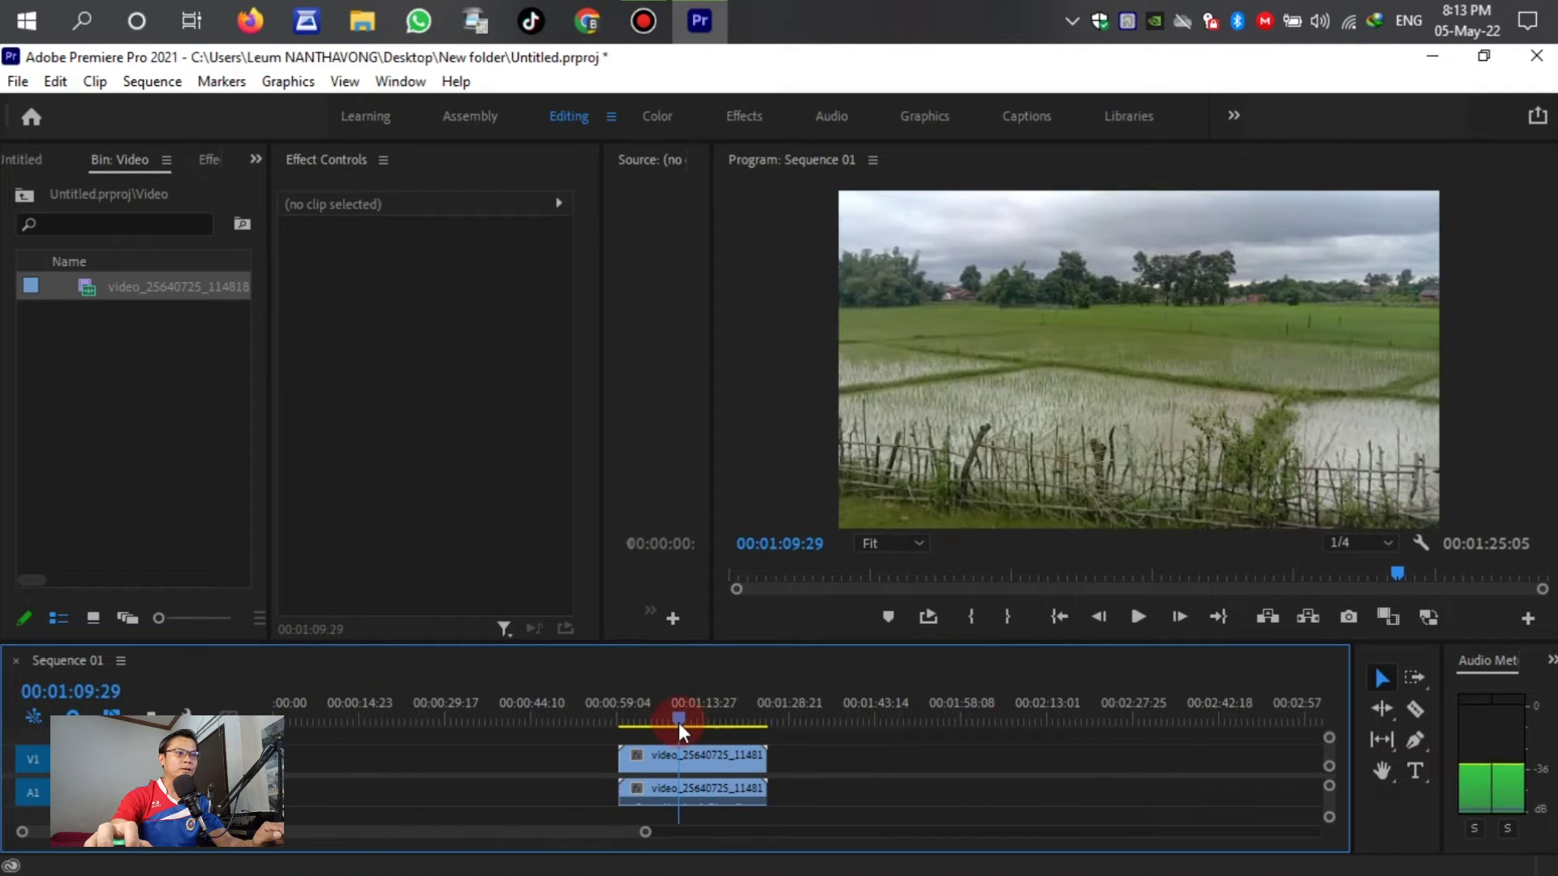
{"action": "scroll", "coordinate": [701, 774], "scroll_direction": "up", "scroll_amount": 5}
{"action": "left_click", "coordinate": [615, 721]}
{"action": "left_click_drag", "start_coordinate": [615, 719], "coordinate": [535, 730]}
{"action": "key", "text": "space"}
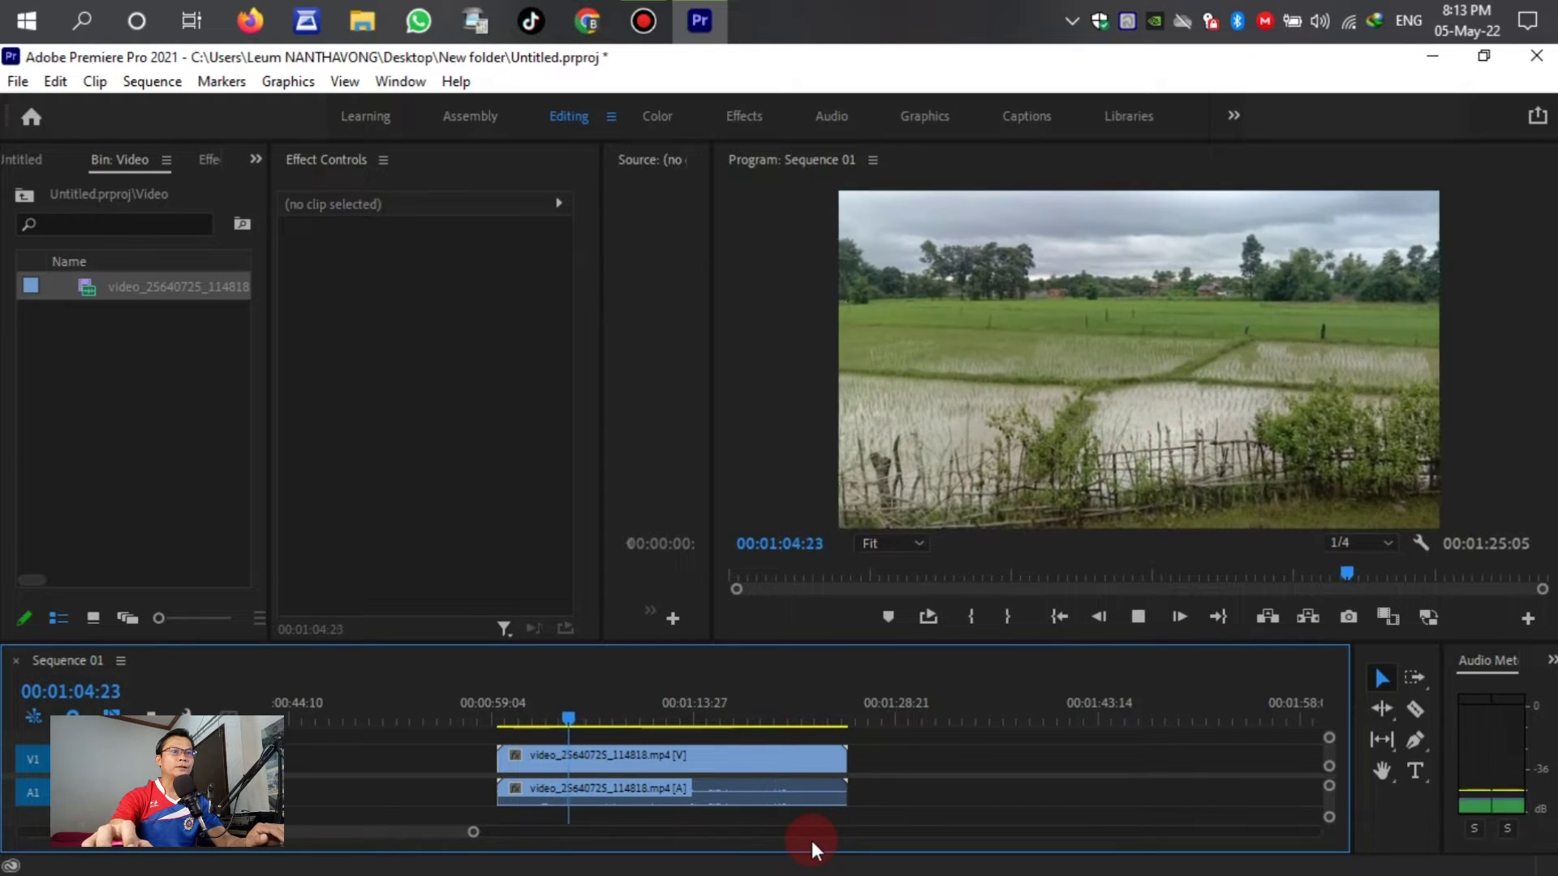
{"action": "key", "text": "space"}
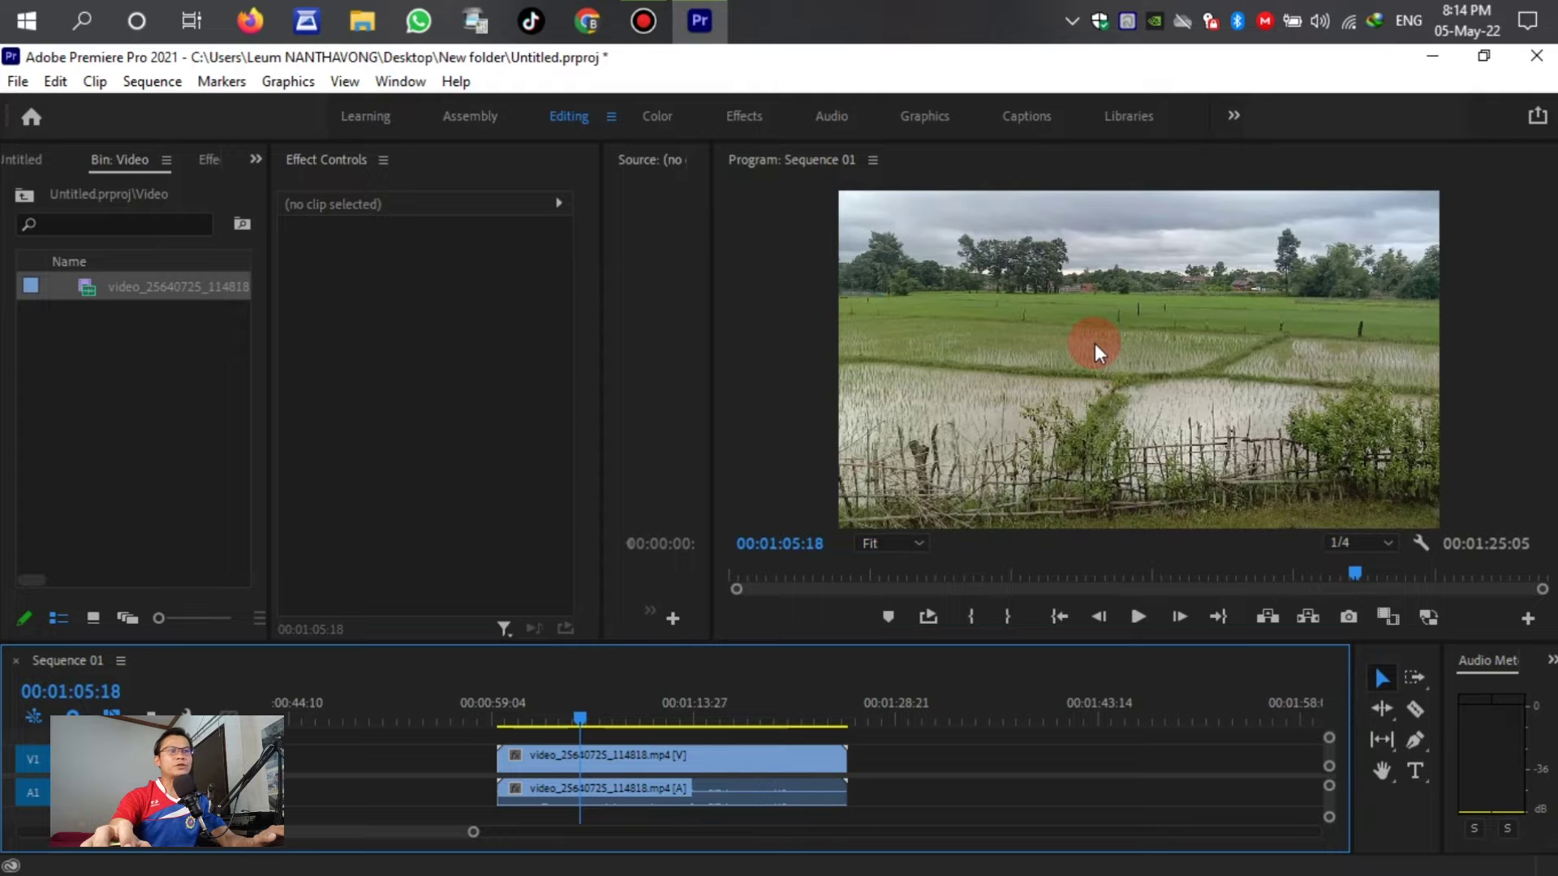
{"action": "key", "text": "Left"}
{"action": "key", "text": "Left"}
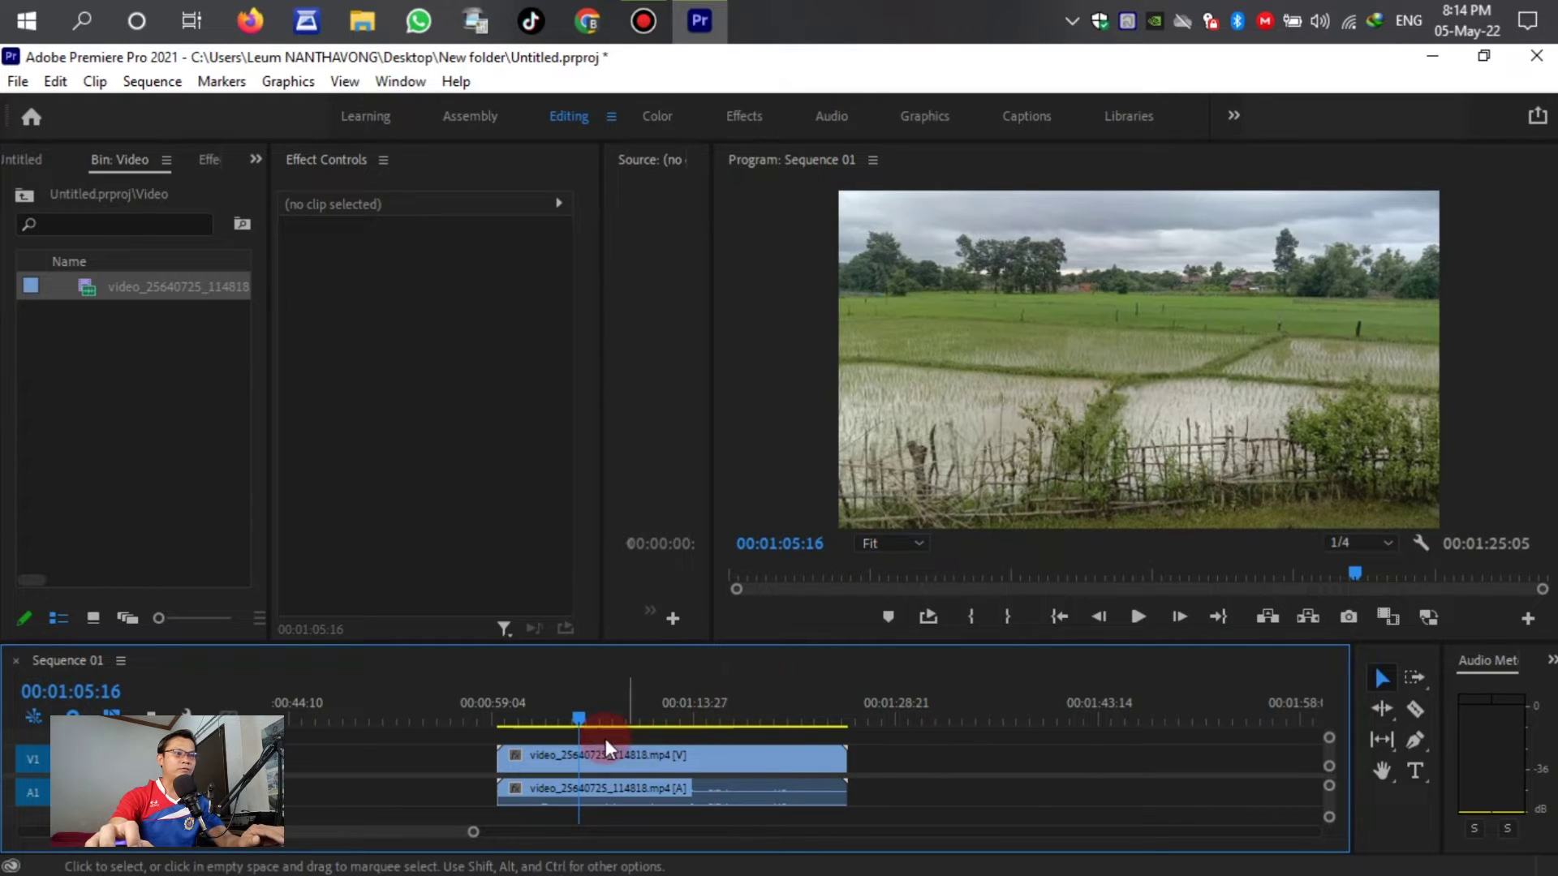
{"action": "mouse_move", "coordinate": [576, 722]}
{"action": "left_mouse_down"}
{"action": "mouse_move", "coordinate": [831, 717]}
{"action": "mouse_move", "coordinate": [607, 722]}
{"action": "left_mouse_up"}
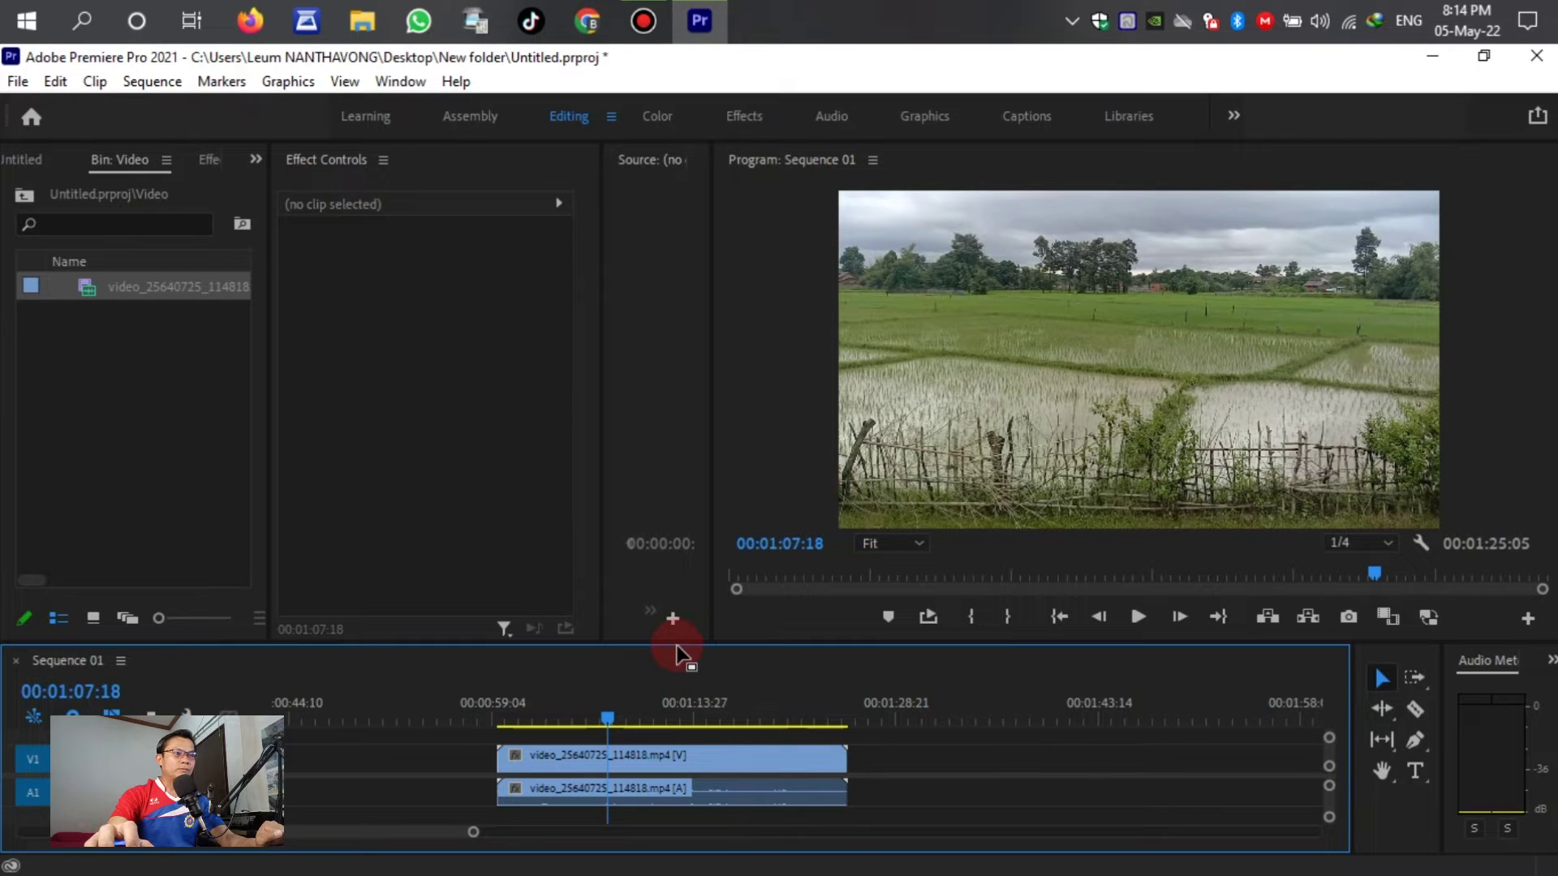
{"action": "left_click_drag", "start_coordinate": [685, 644], "coordinate": [687, 624]}
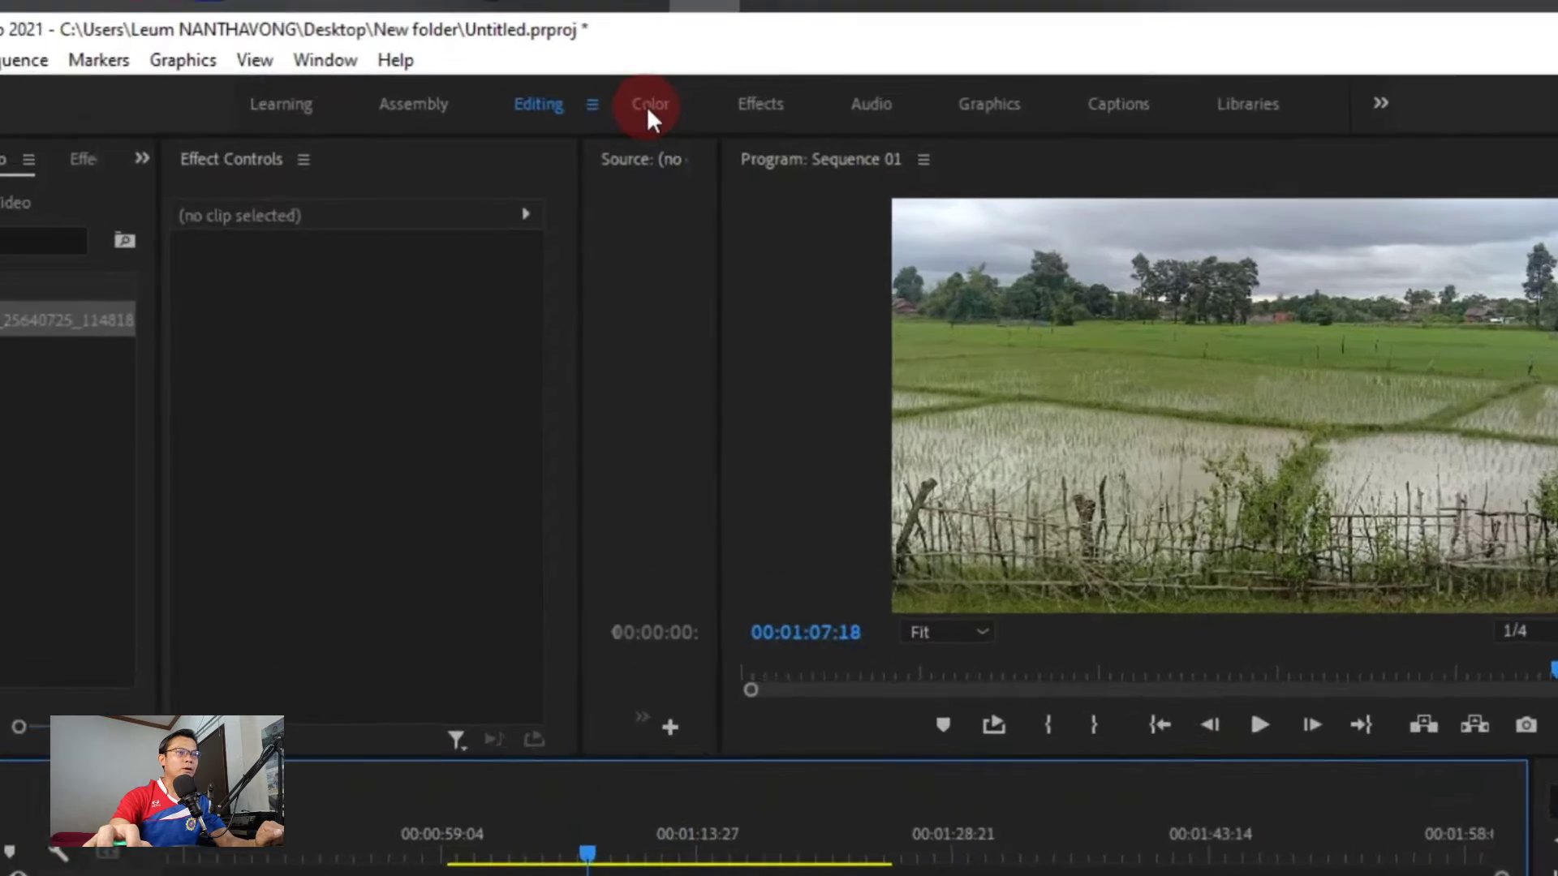
Step: Switch to the Color workspace and select the rice-field clip on V1
{"action": "left_click", "coordinate": [654, 119]}
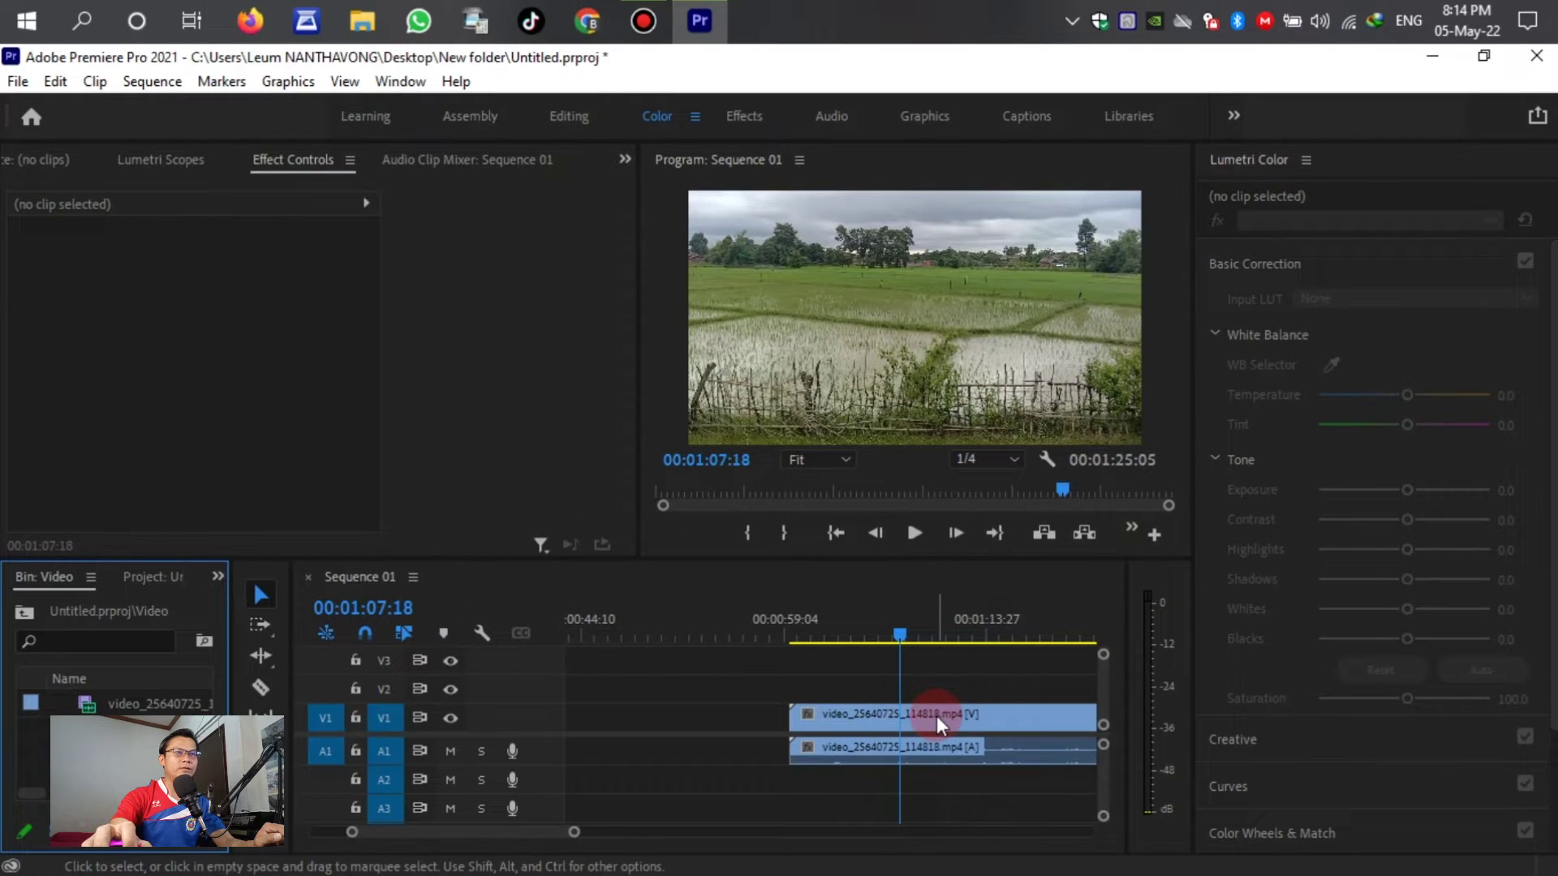
{"action": "left_click", "coordinate": [786, 861]}
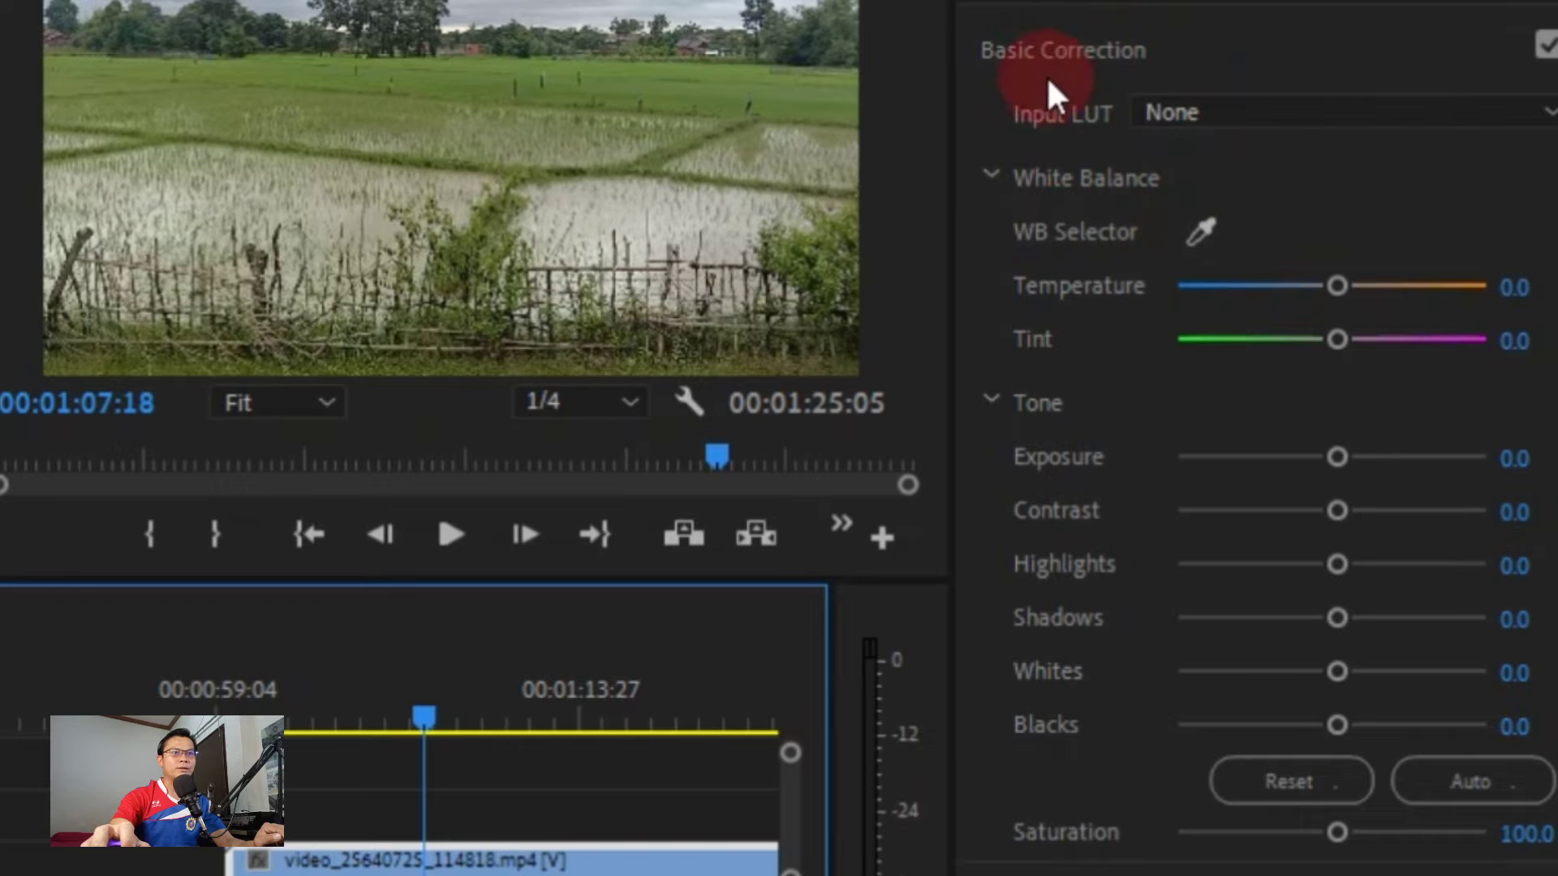
Step: In Lumetri Basic Correction, drop Saturation to 0, then raise it to the 200 maximum
{"action": "left_click", "coordinate": [1043, 56]}
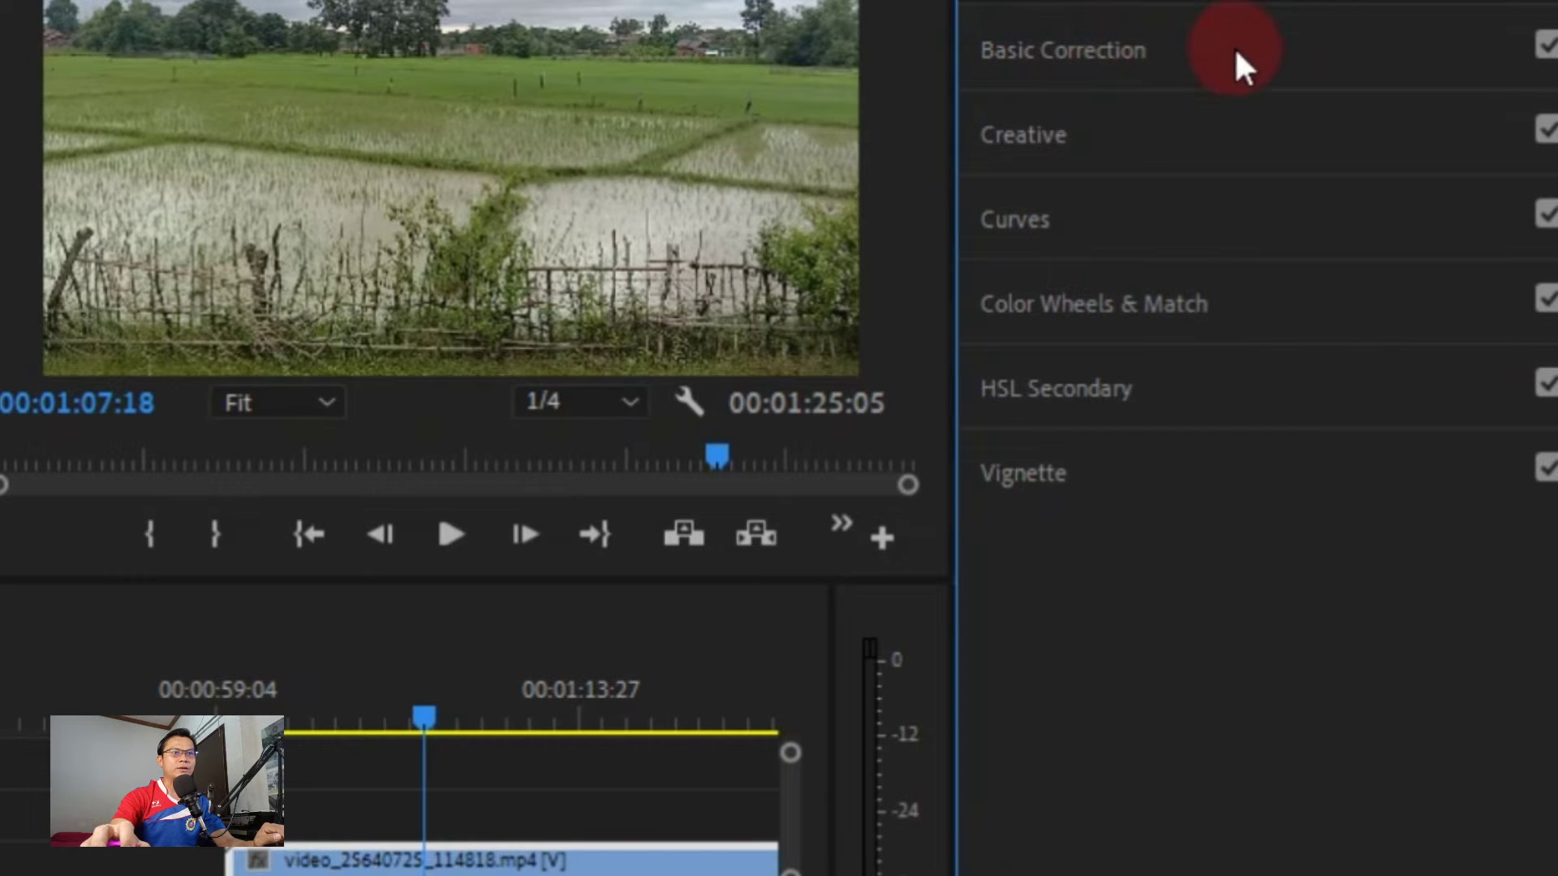
{"action": "left_click", "coordinate": [1069, 50]}
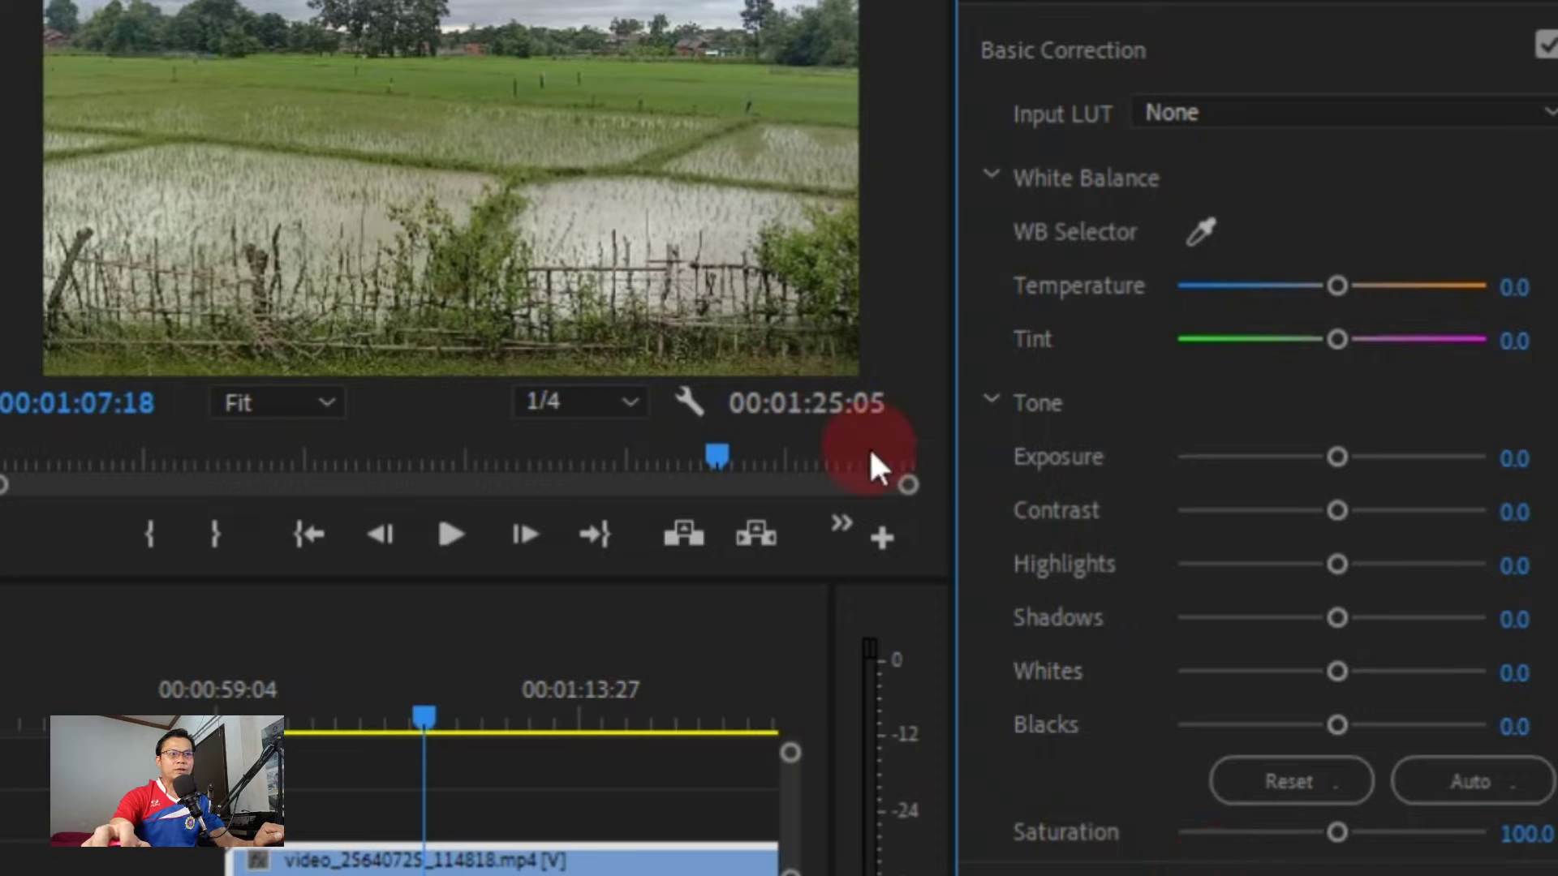
{"action": "left_click", "coordinate": [1530, 850]}
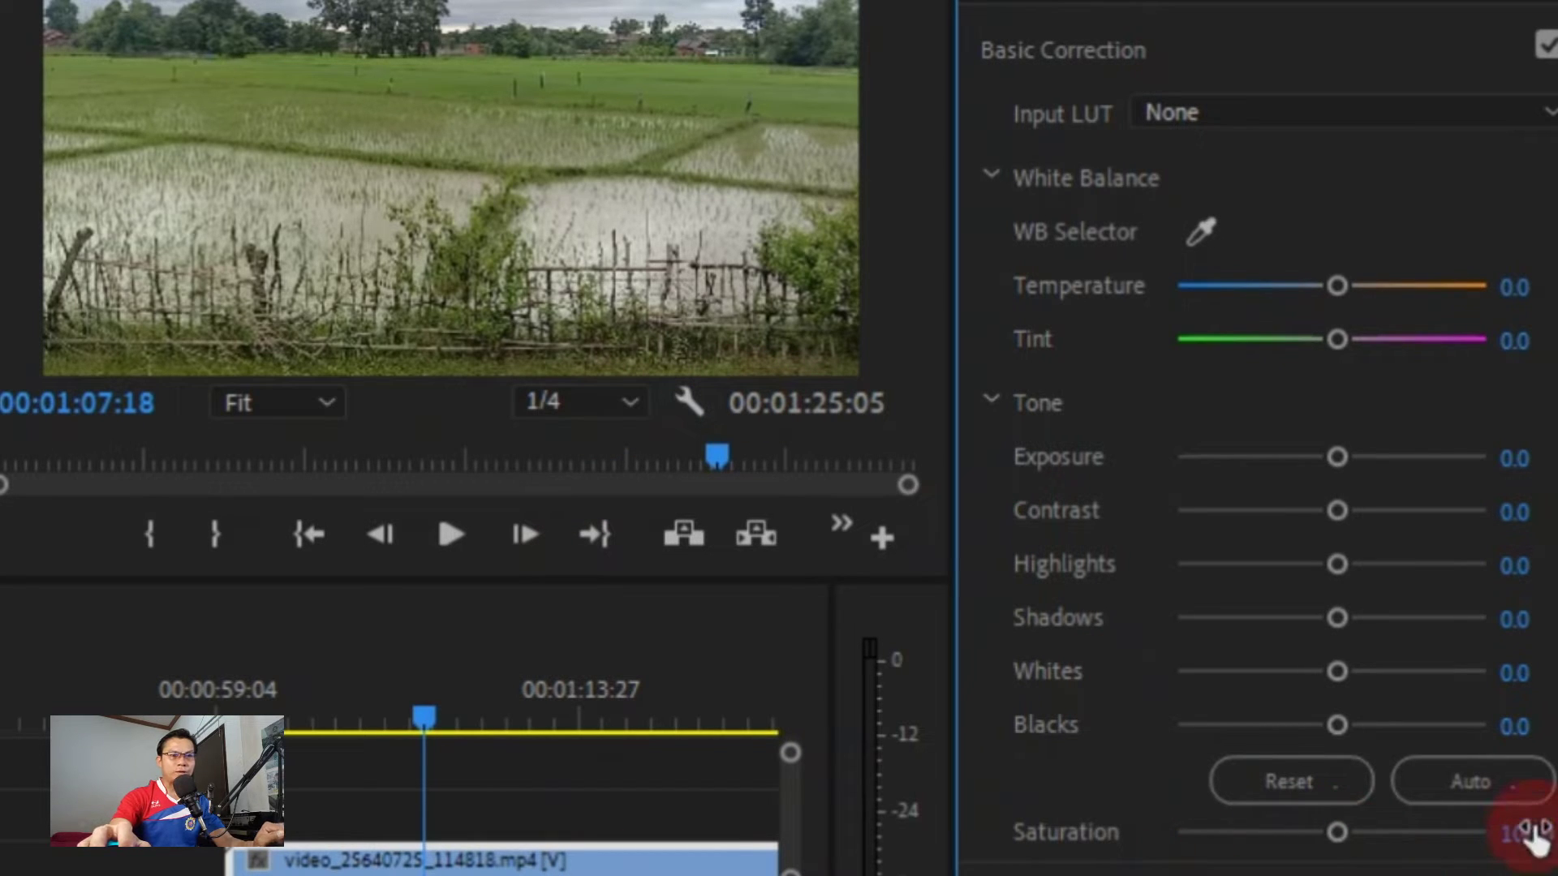
{"action": "left_click", "coordinate": [1528, 852]}
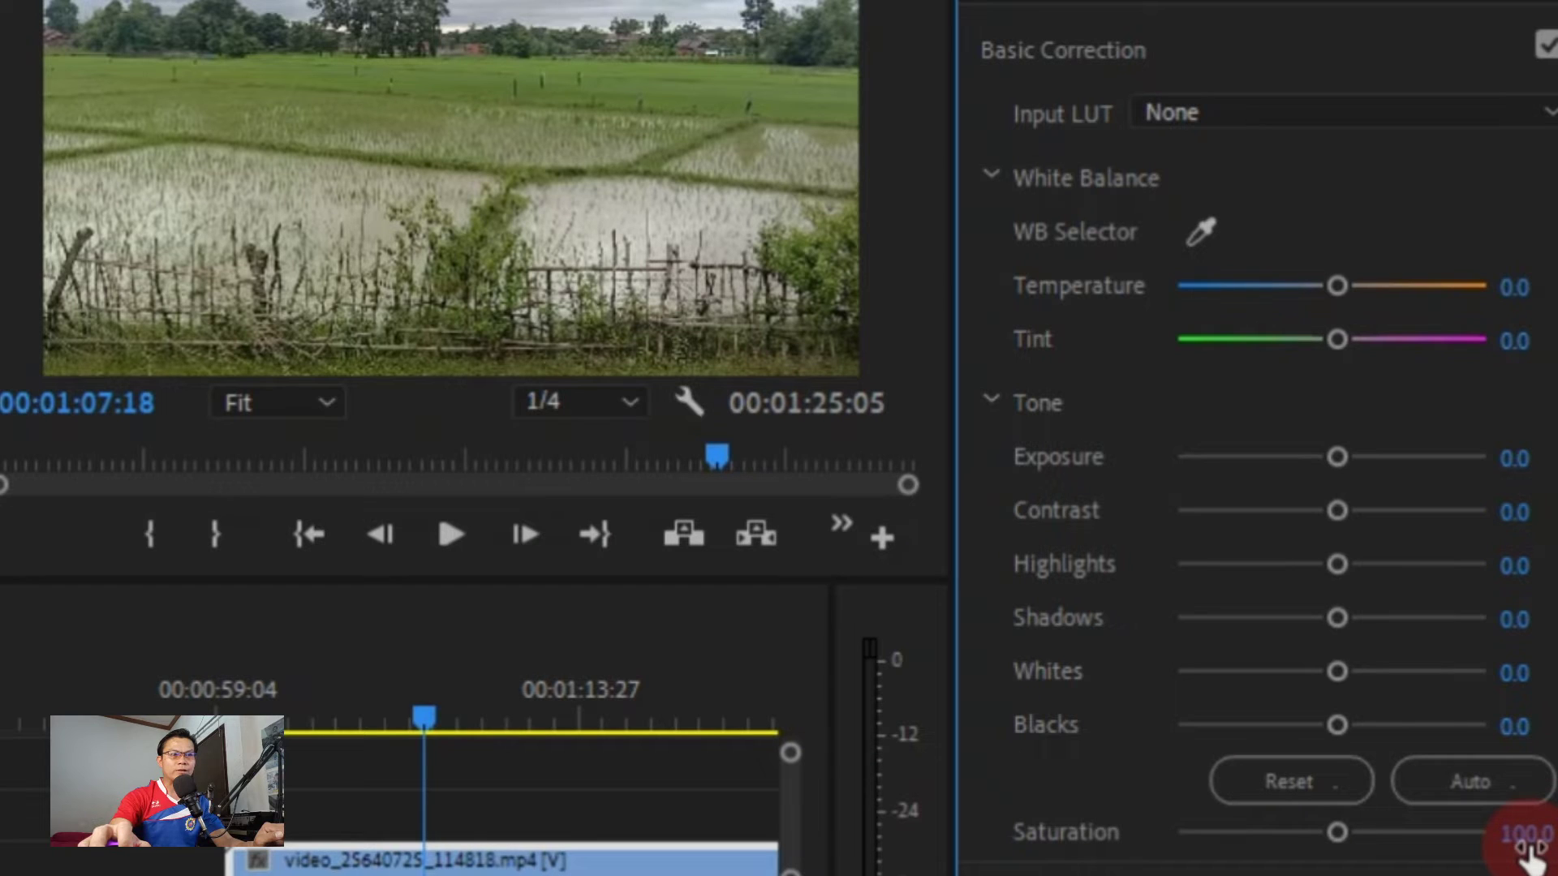
{"action": "left_click", "coordinate": [1337, 832]}
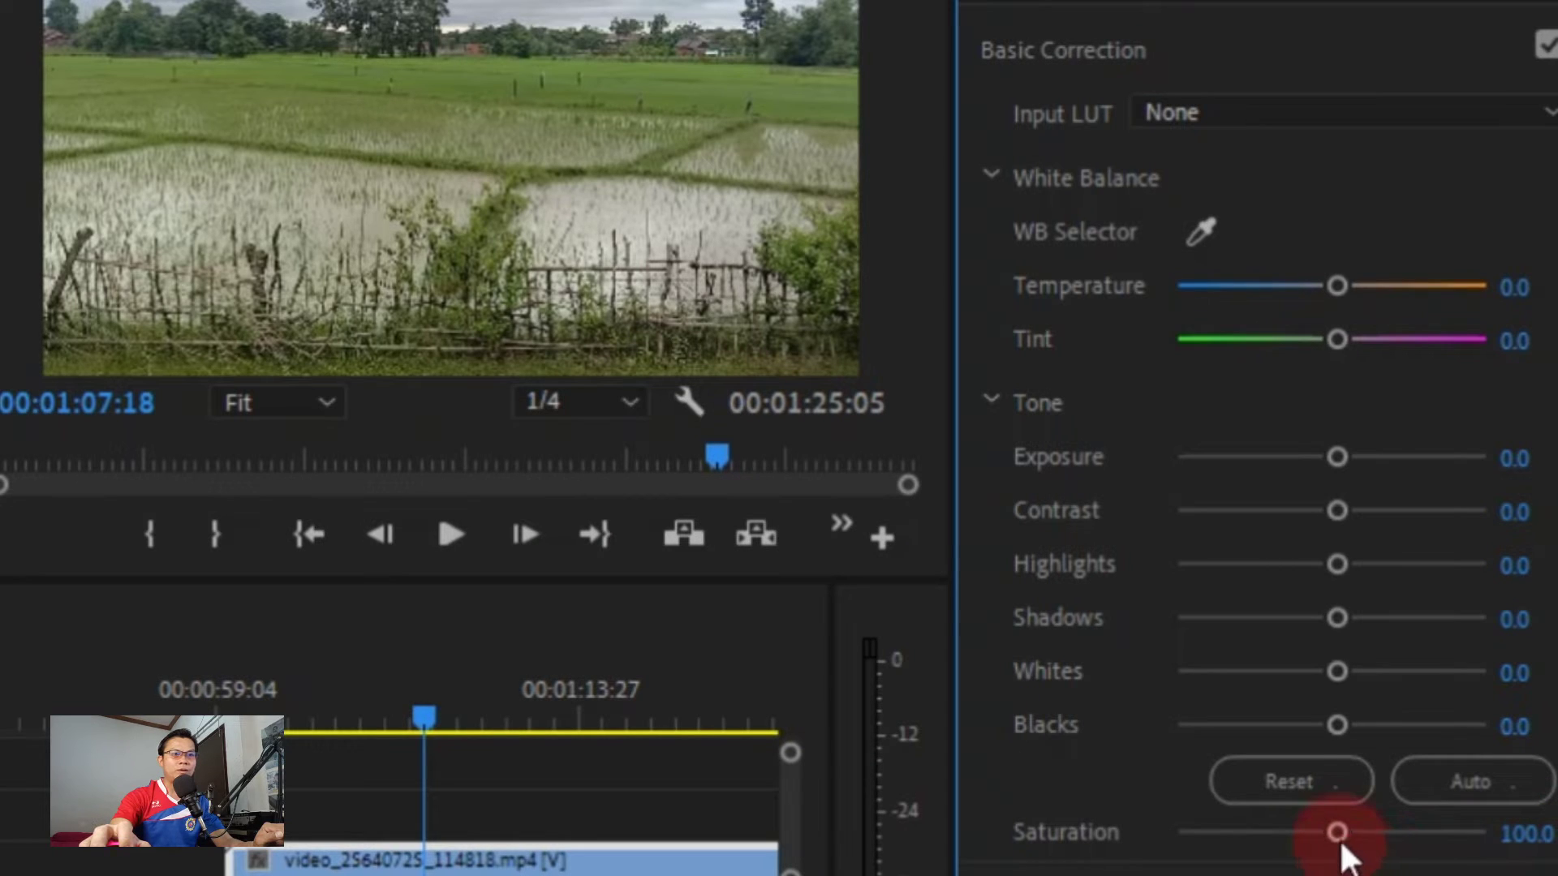
{"action": "mouse_move", "coordinate": [507, 180]}
{"action": "left_mouse_down"}
{"action": "mouse_move", "coordinate": [470, 187]}
{"action": "mouse_move", "coordinate": [942, 817]}
{"action": "mouse_move", "coordinate": [1340, 840]}
{"action": "left_mouse_up"}
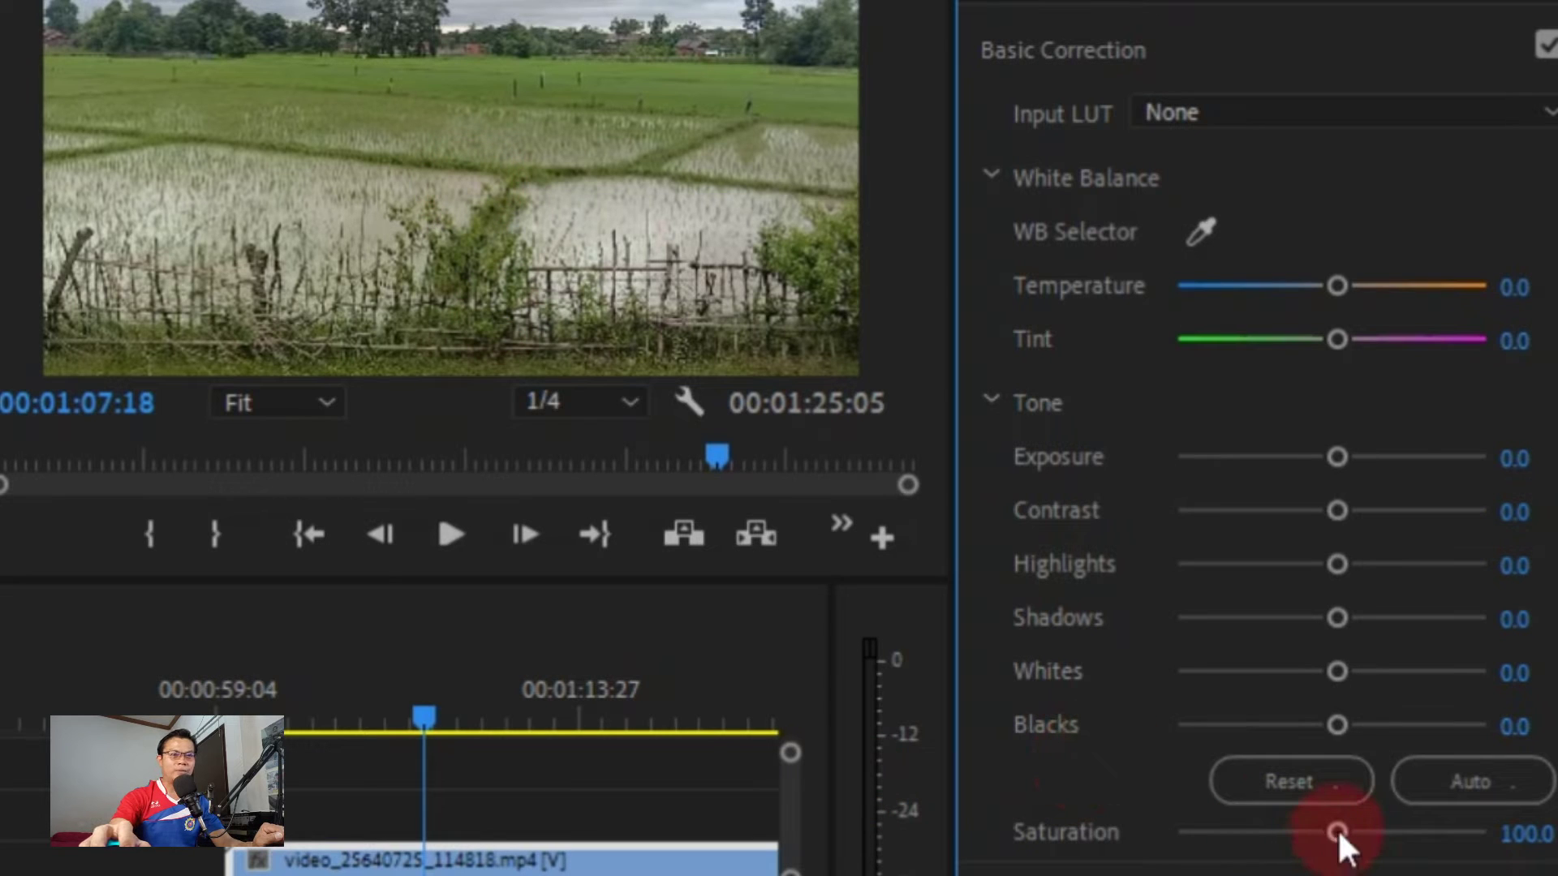
{"action": "left_click_drag", "start_coordinate": [1337, 829], "coordinate": [1140, 870]}
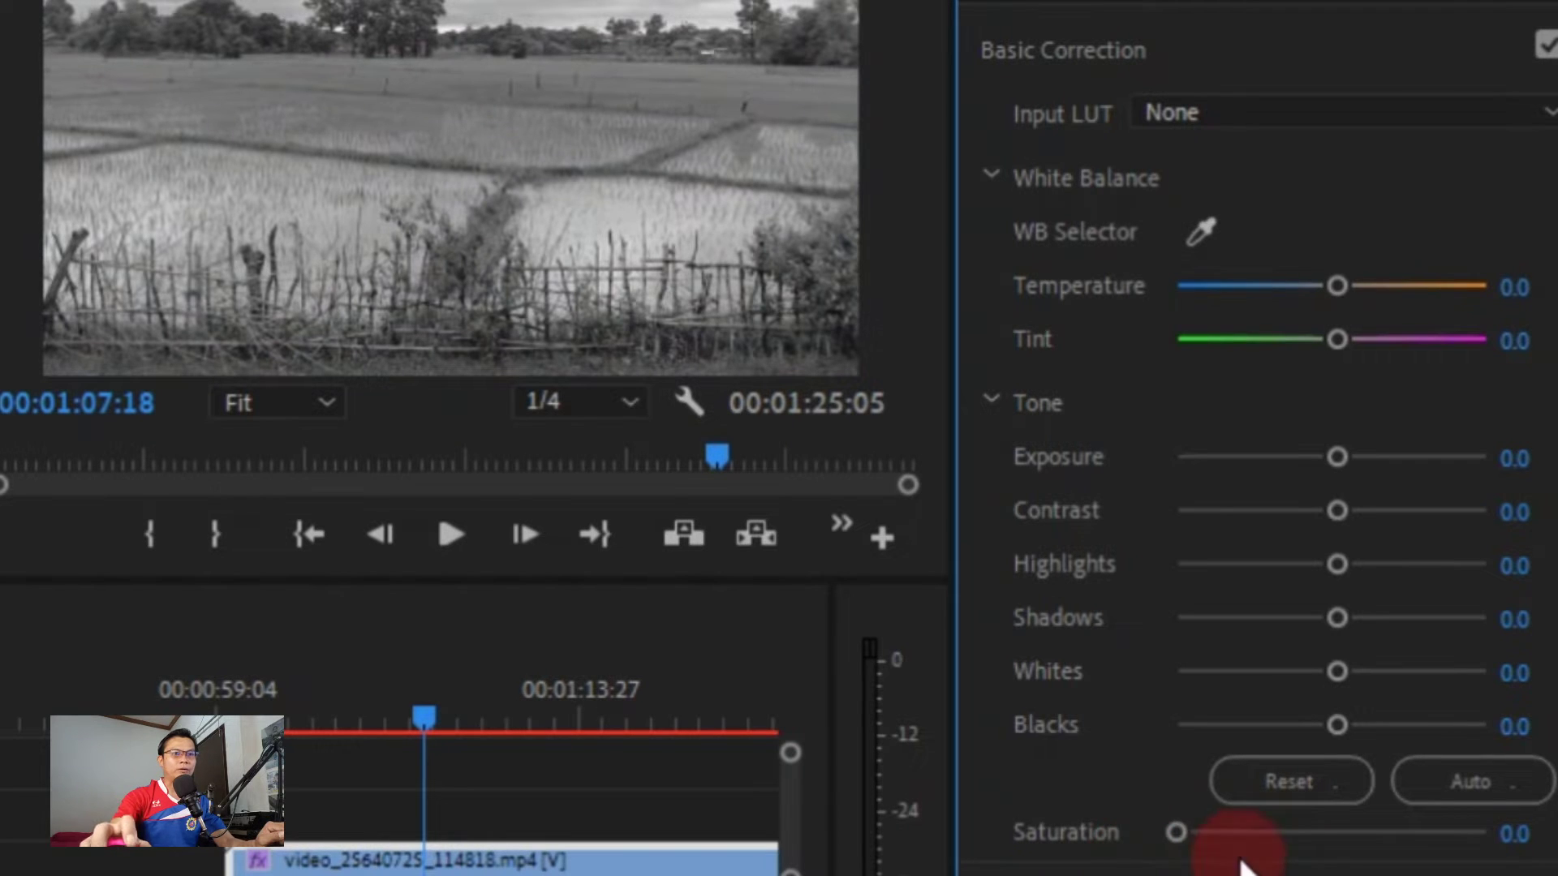
{"action": "left_click_drag", "start_coordinate": [1239, 861], "coordinate": [1551, 840]}
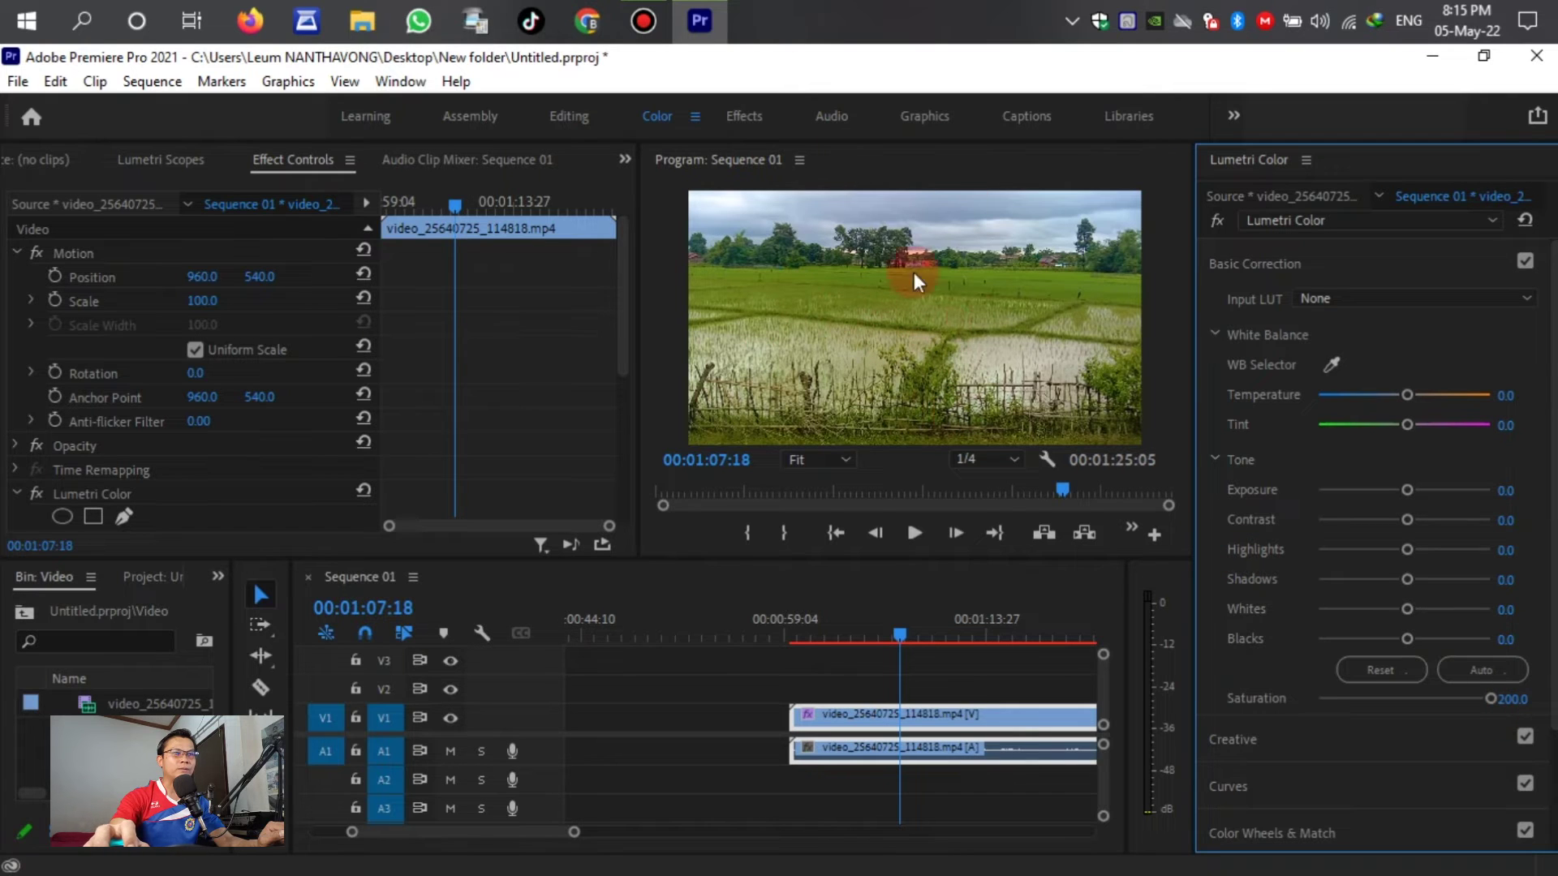
Step: Lower Lumetri Saturation from 200 to 0.0 to make the rice field black and white
{"action": "left_click_drag", "start_coordinate": [1488, 698], "coordinate": [1349, 712]}
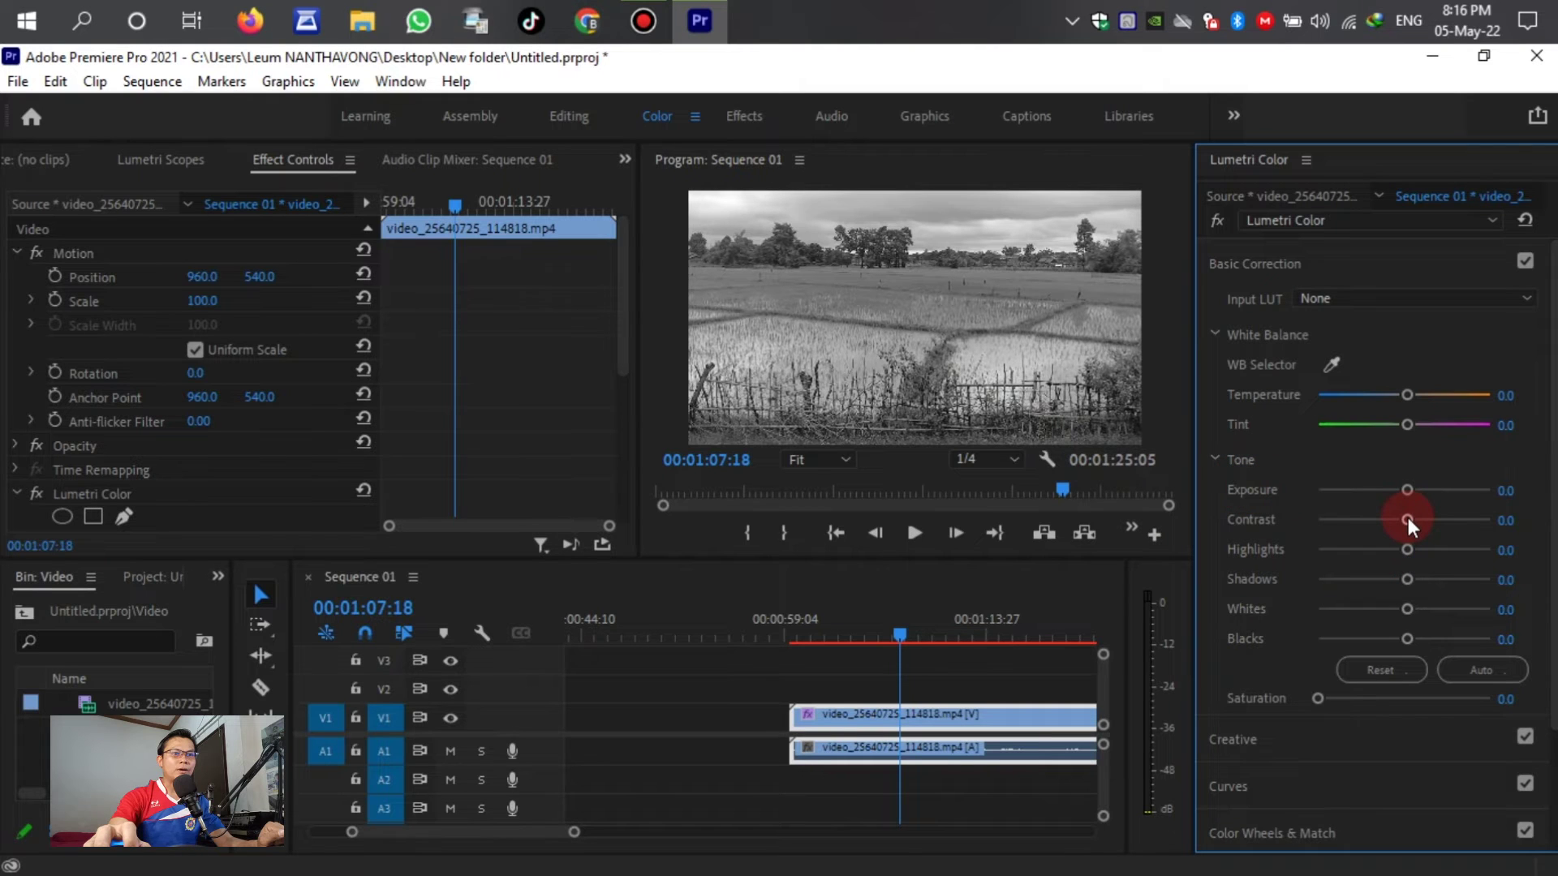
Step: Set Lumetri Contrast to 100.0 and reset Exposure to 0 after testing it
{"action": "left_click_drag", "start_coordinate": [1409, 518], "coordinate": [1230, 534]}
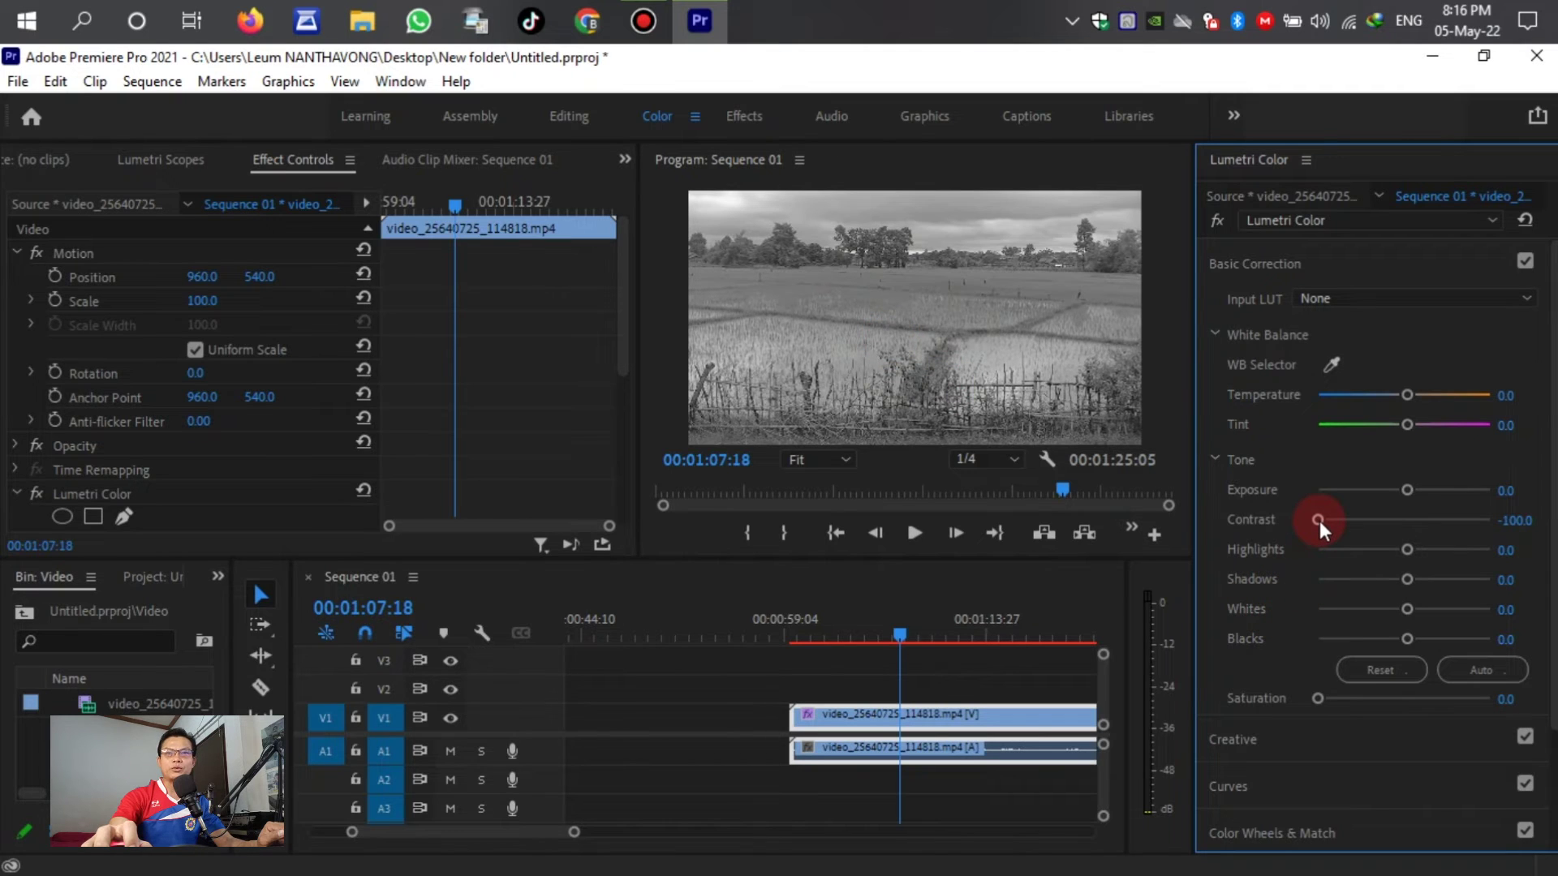
{"action": "left_click_drag", "start_coordinate": [1320, 521], "coordinate": [1509, 537]}
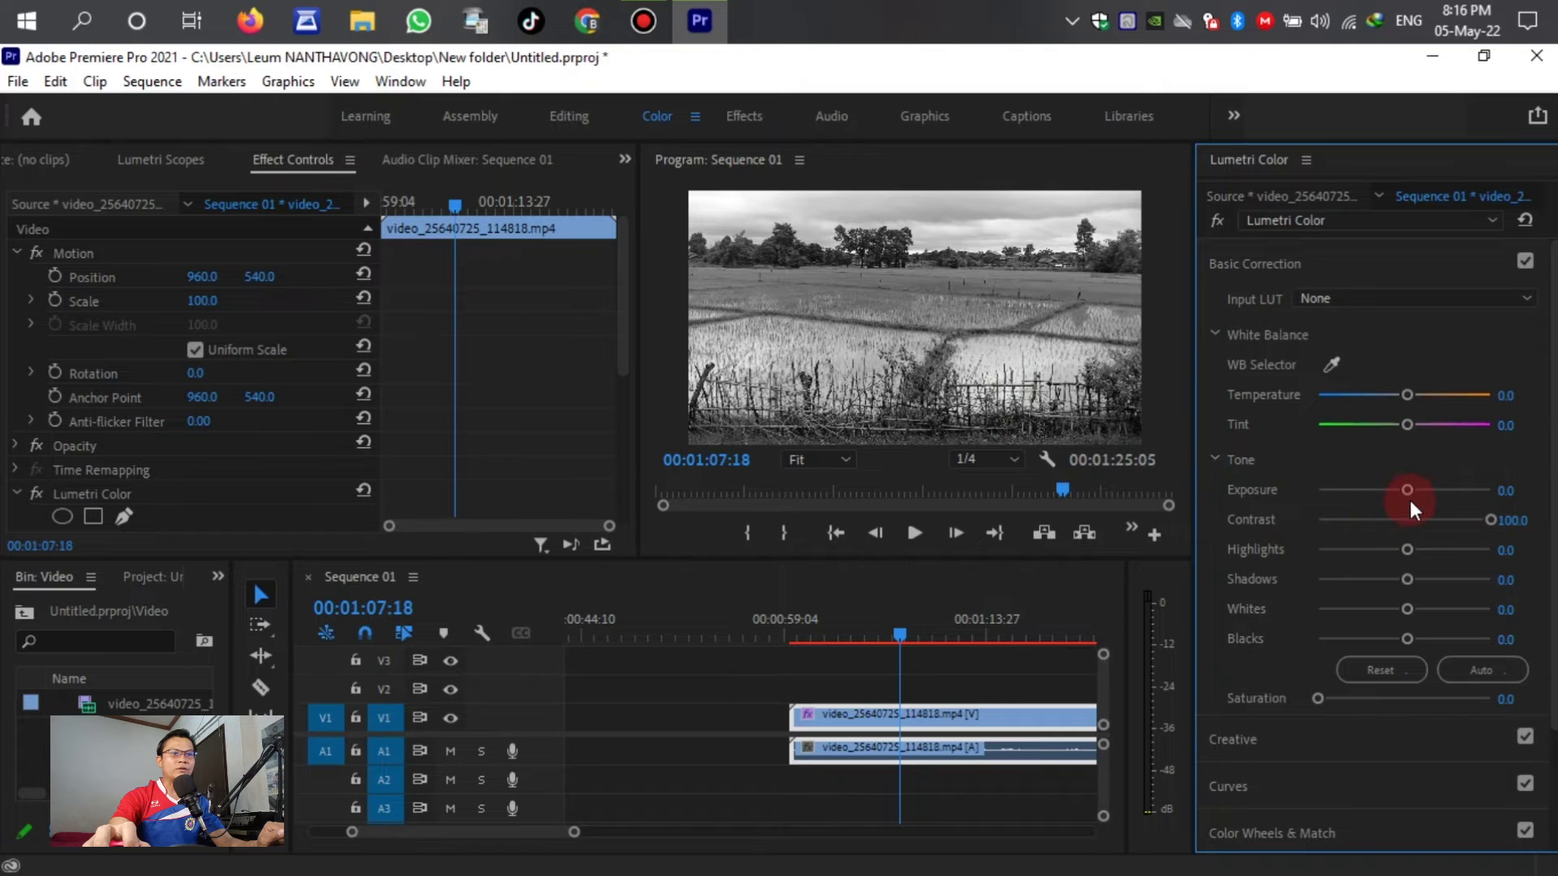
{"action": "mouse_move", "coordinate": [1408, 492]}
{"action": "left_mouse_down"}
{"action": "mouse_move", "coordinate": [1527, 490]}
{"action": "mouse_move", "coordinate": [1332, 502]}
{"action": "mouse_move", "coordinate": [1415, 497]}
{"action": "mouse_move", "coordinate": [1401, 494]}
{"action": "left_mouse_up"}
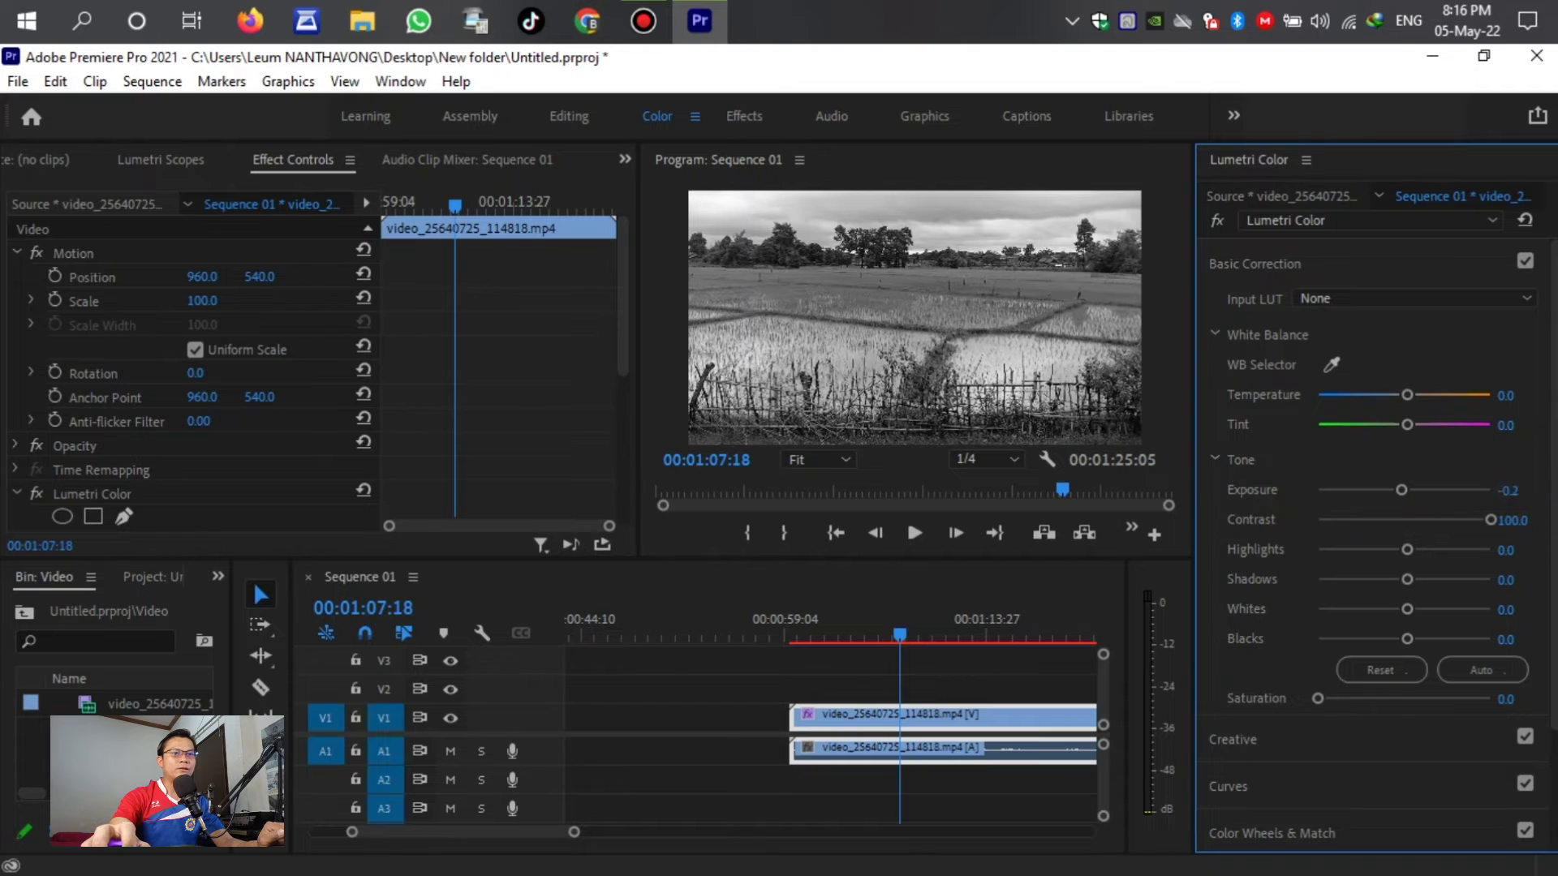
{"action": "left_click", "coordinate": [1518, 492]}
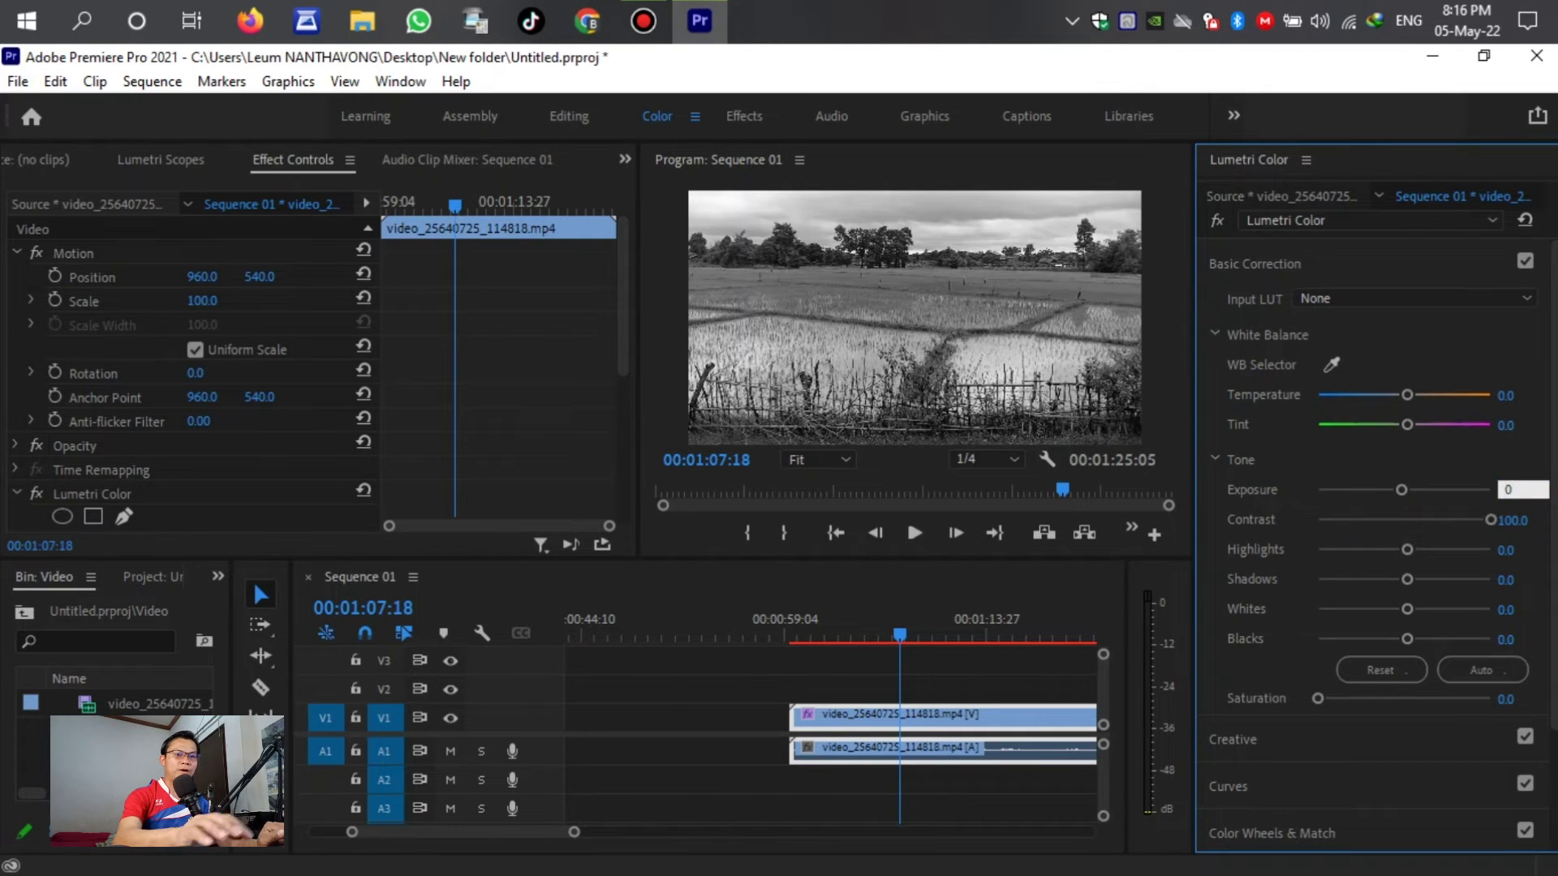
{"action": "type", "text": "0"}
{"action": "key", "text": "Return"}
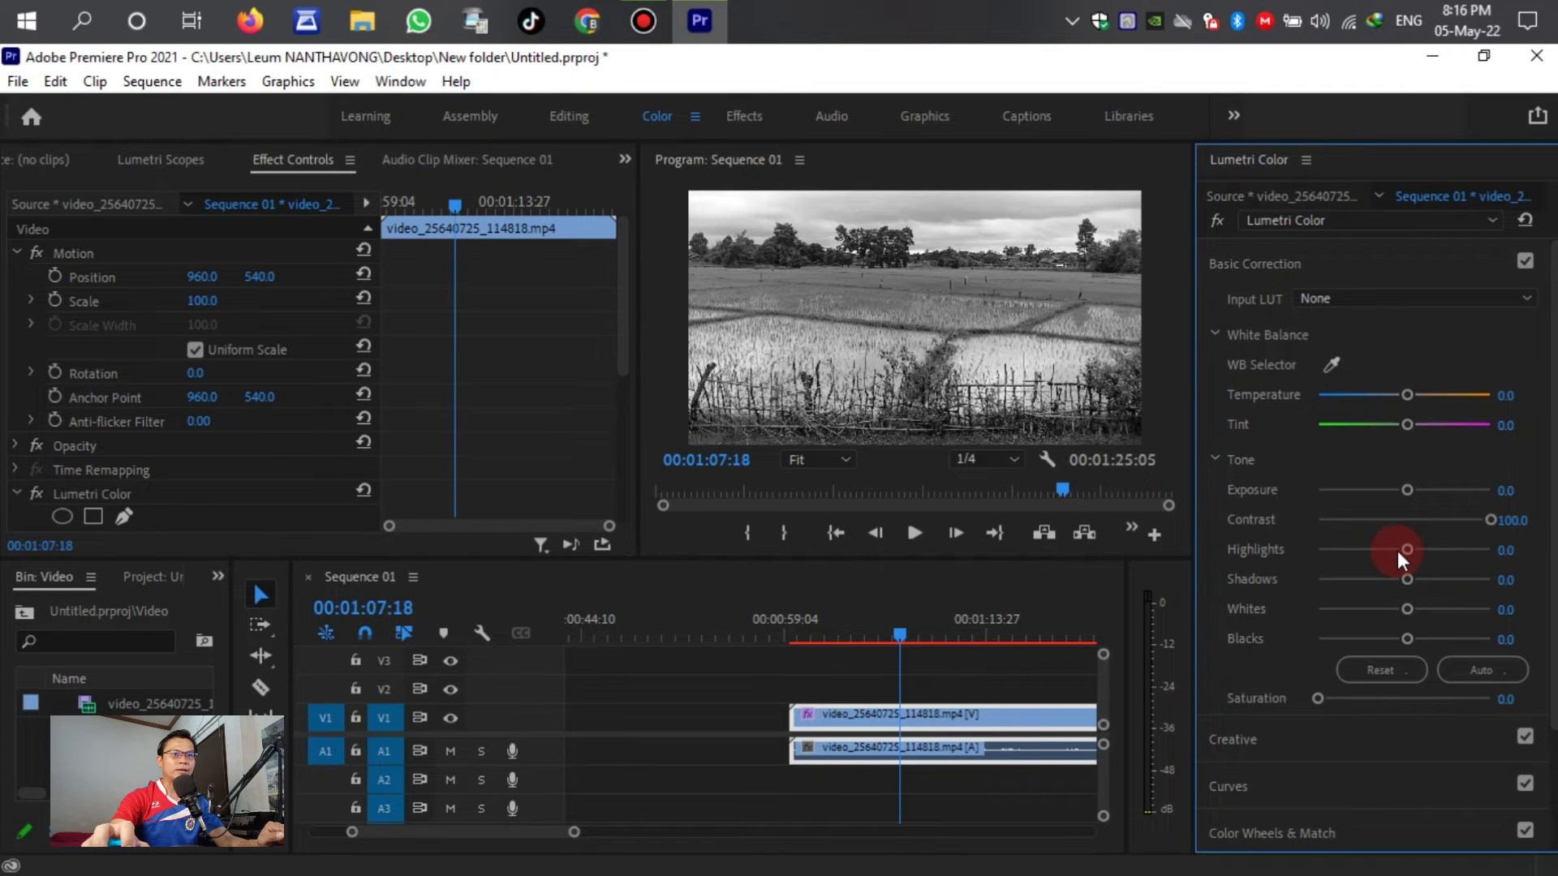
Step: Try Highlights at 100, then set Highlights back to 0
{"action": "left_click_drag", "start_coordinate": [1406, 554], "coordinate": [1552, 545]}
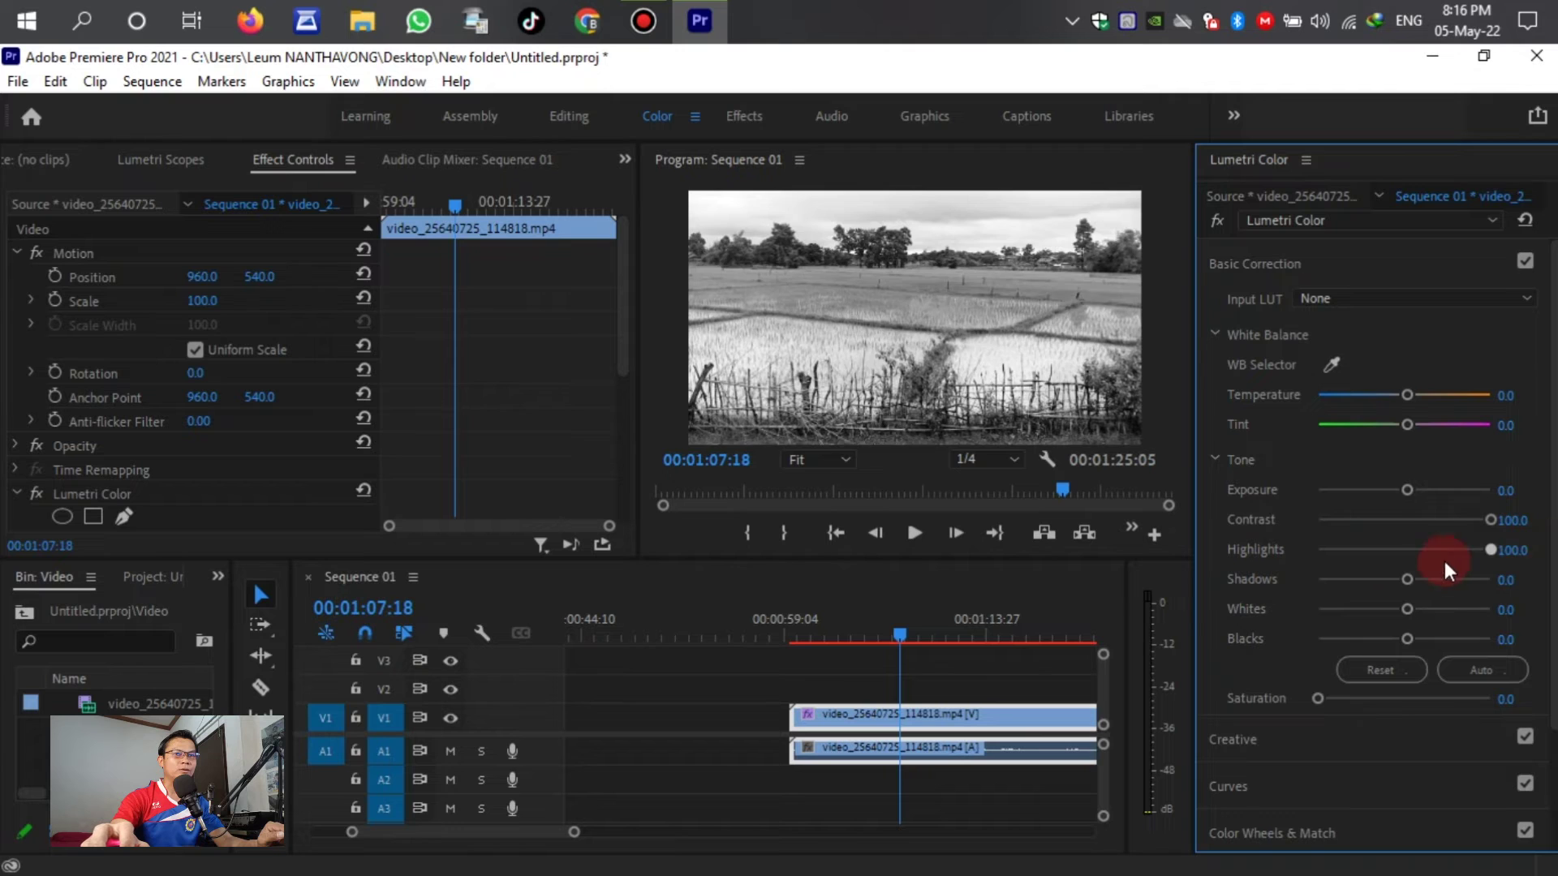
{"action": "double_click", "coordinate": [1493, 550]}
{"action": "left_click", "coordinate": [1505, 551]}
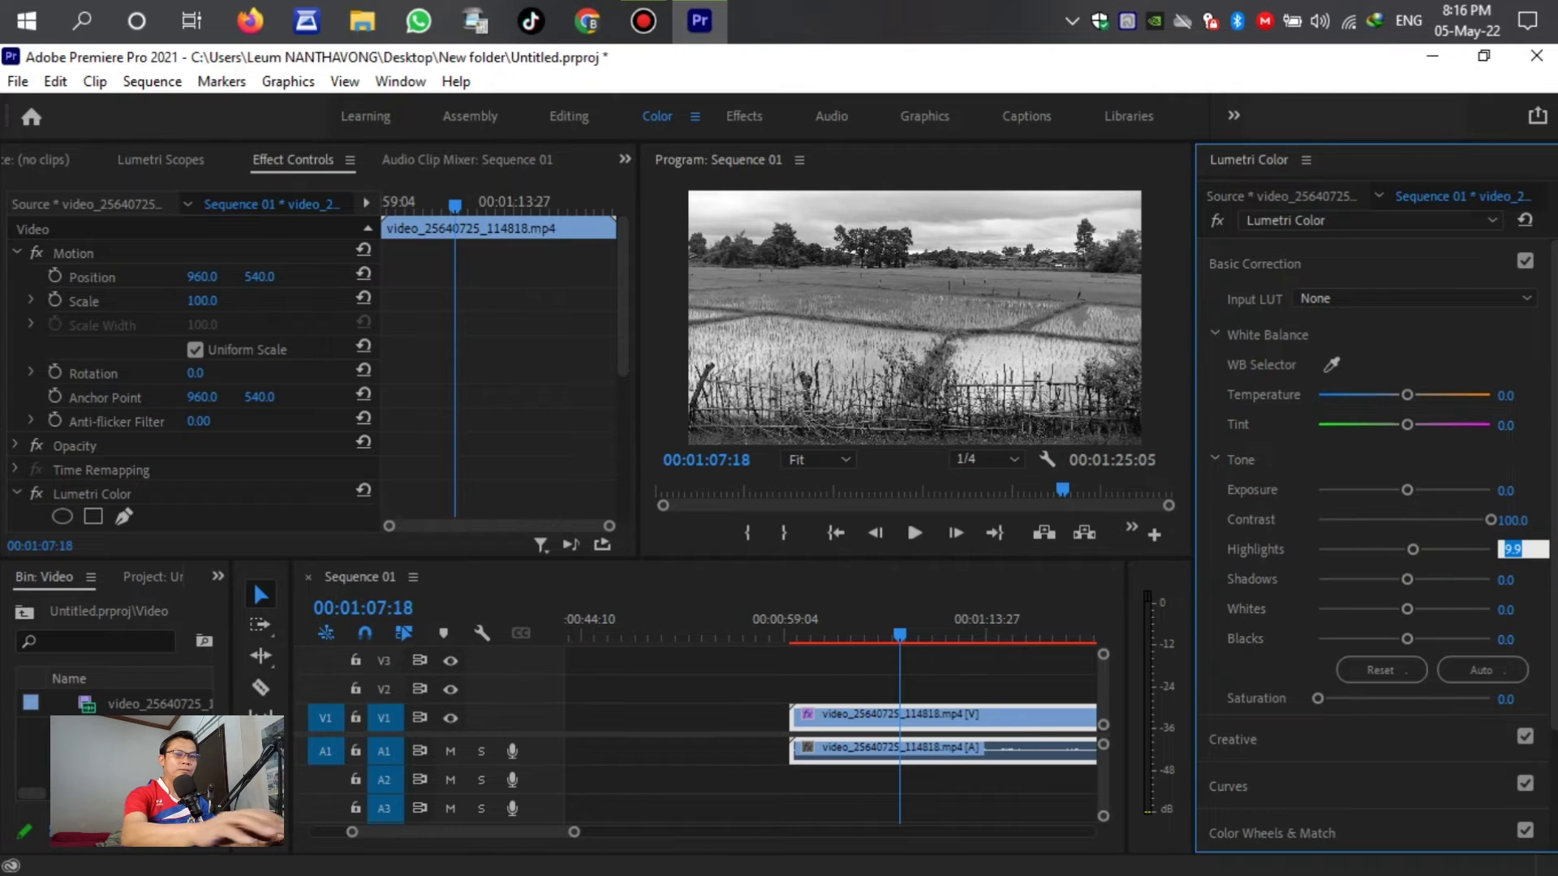
{"action": "key", "text": "Return"}
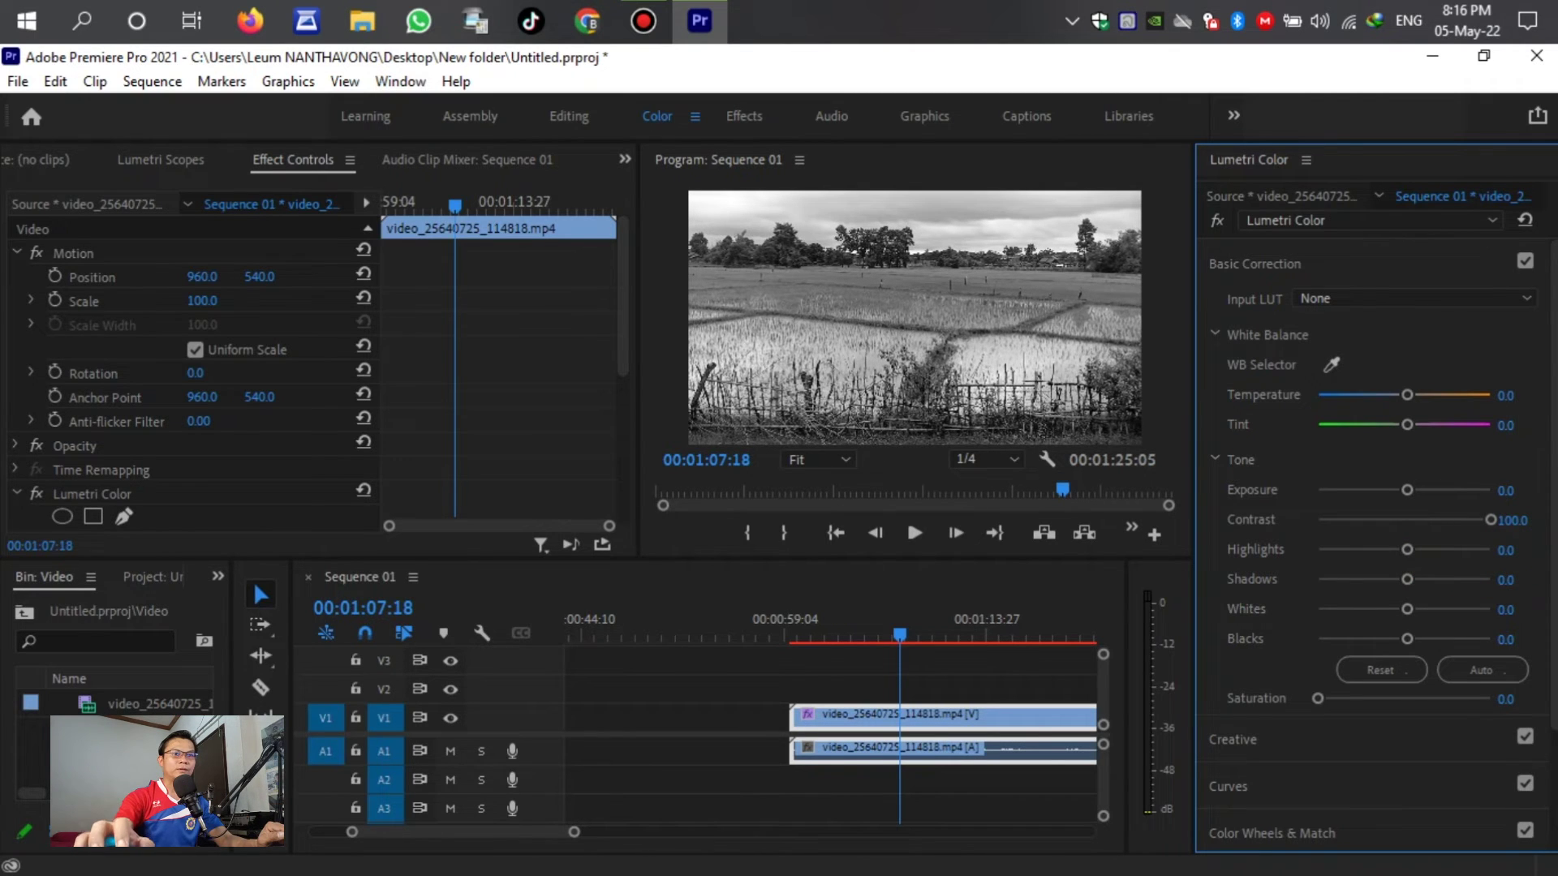
Step: Test the Shadows slider, reset Shadows to 0, and show the Creative section with Look None
{"action": "left_click_drag", "start_coordinate": [1411, 592], "coordinate": [1507, 578]}
{"action": "left_click", "coordinate": [1521, 577]}
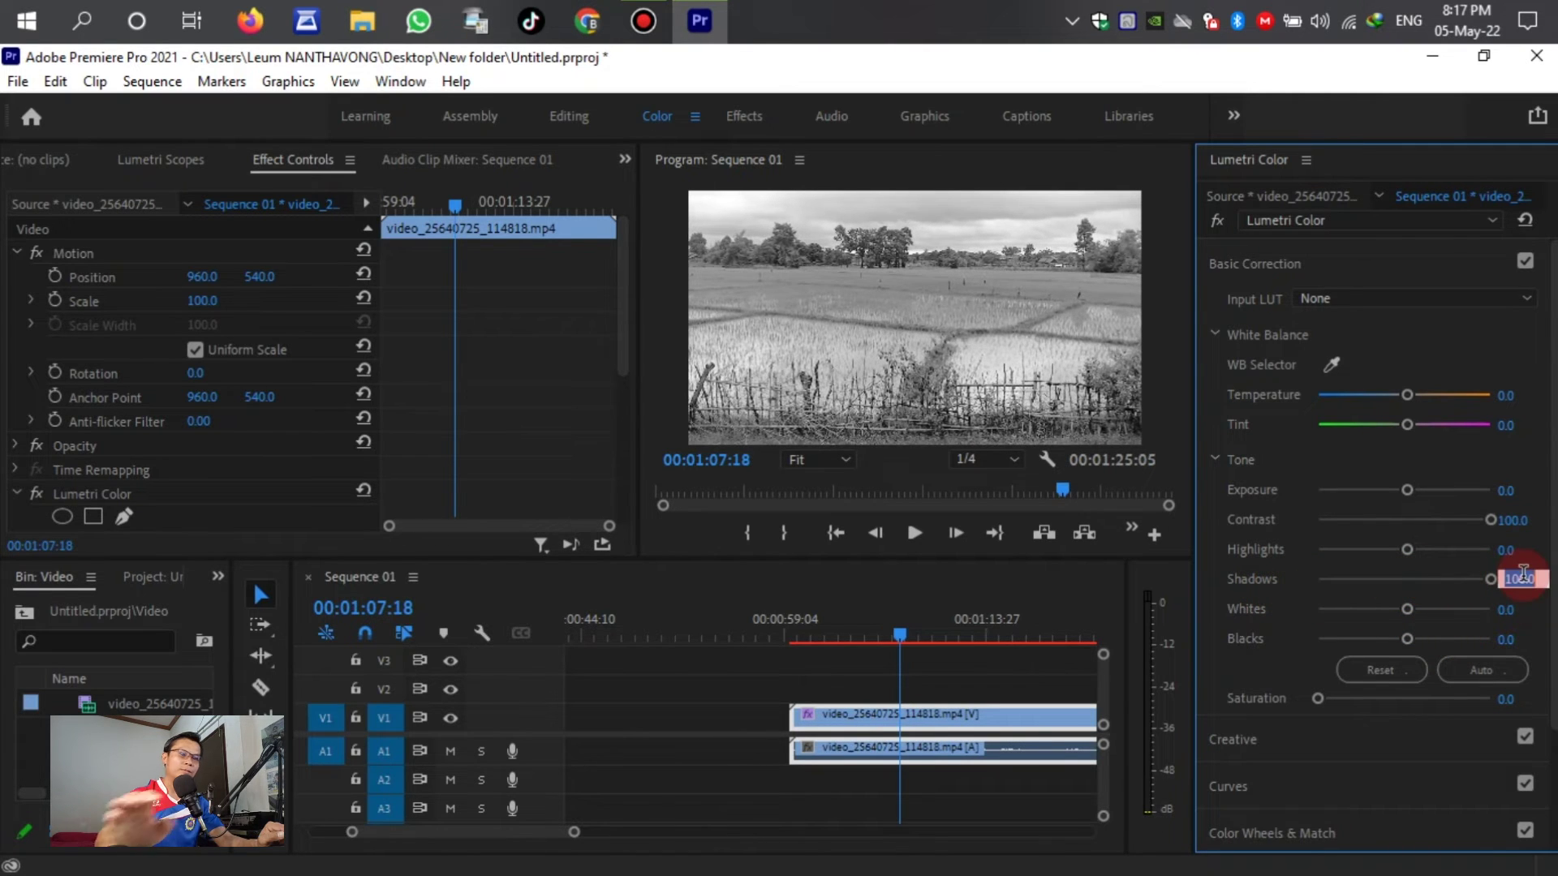
{"action": "type", "text": "0"}
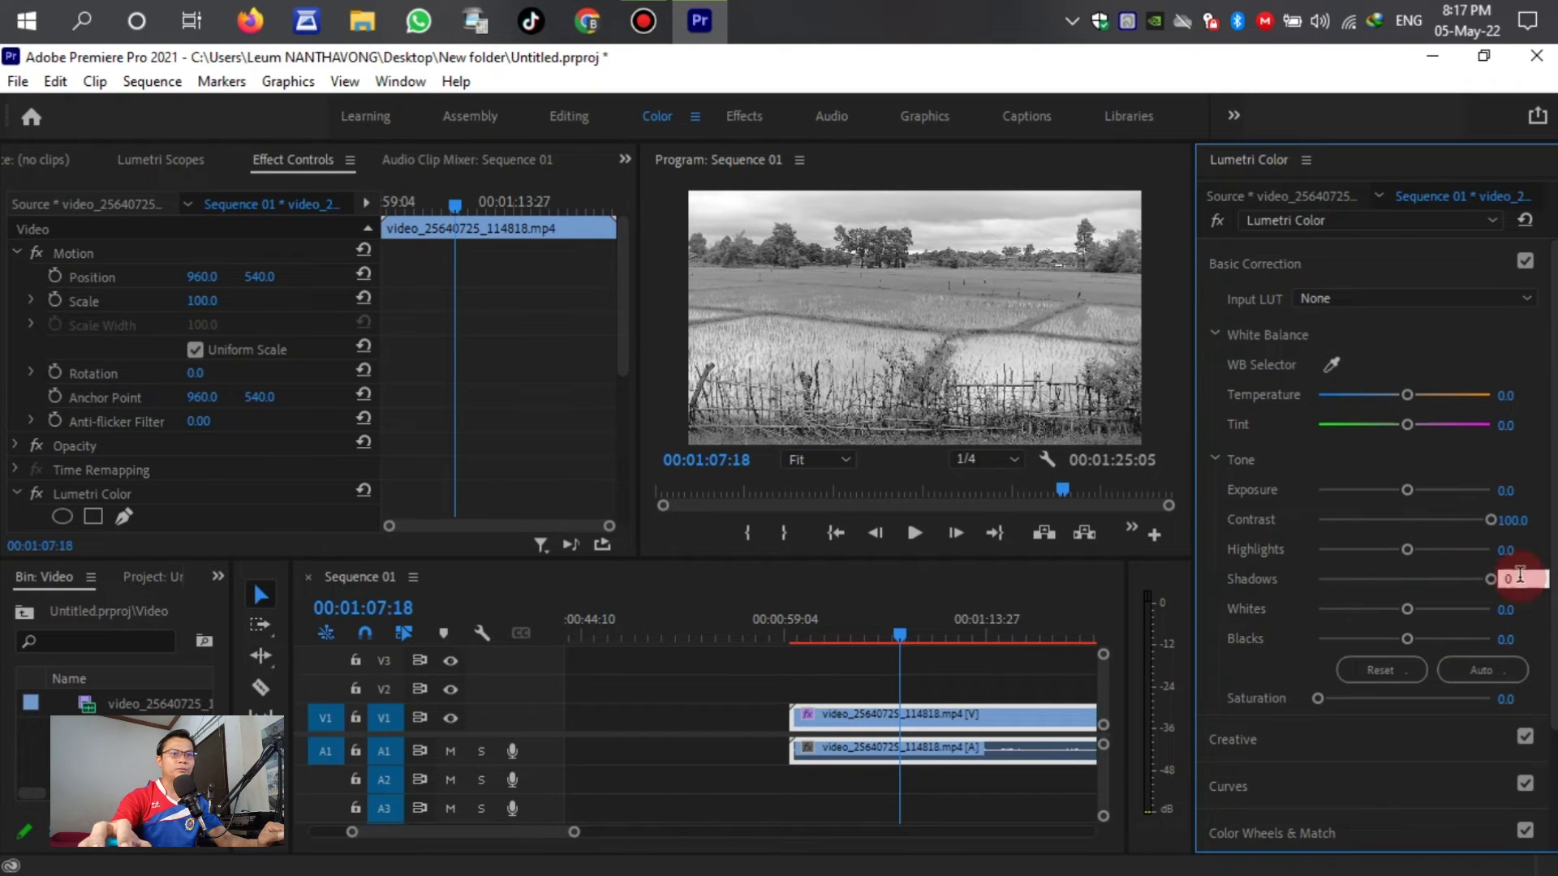
{"action": "left_click", "coordinate": [1358, 720]}
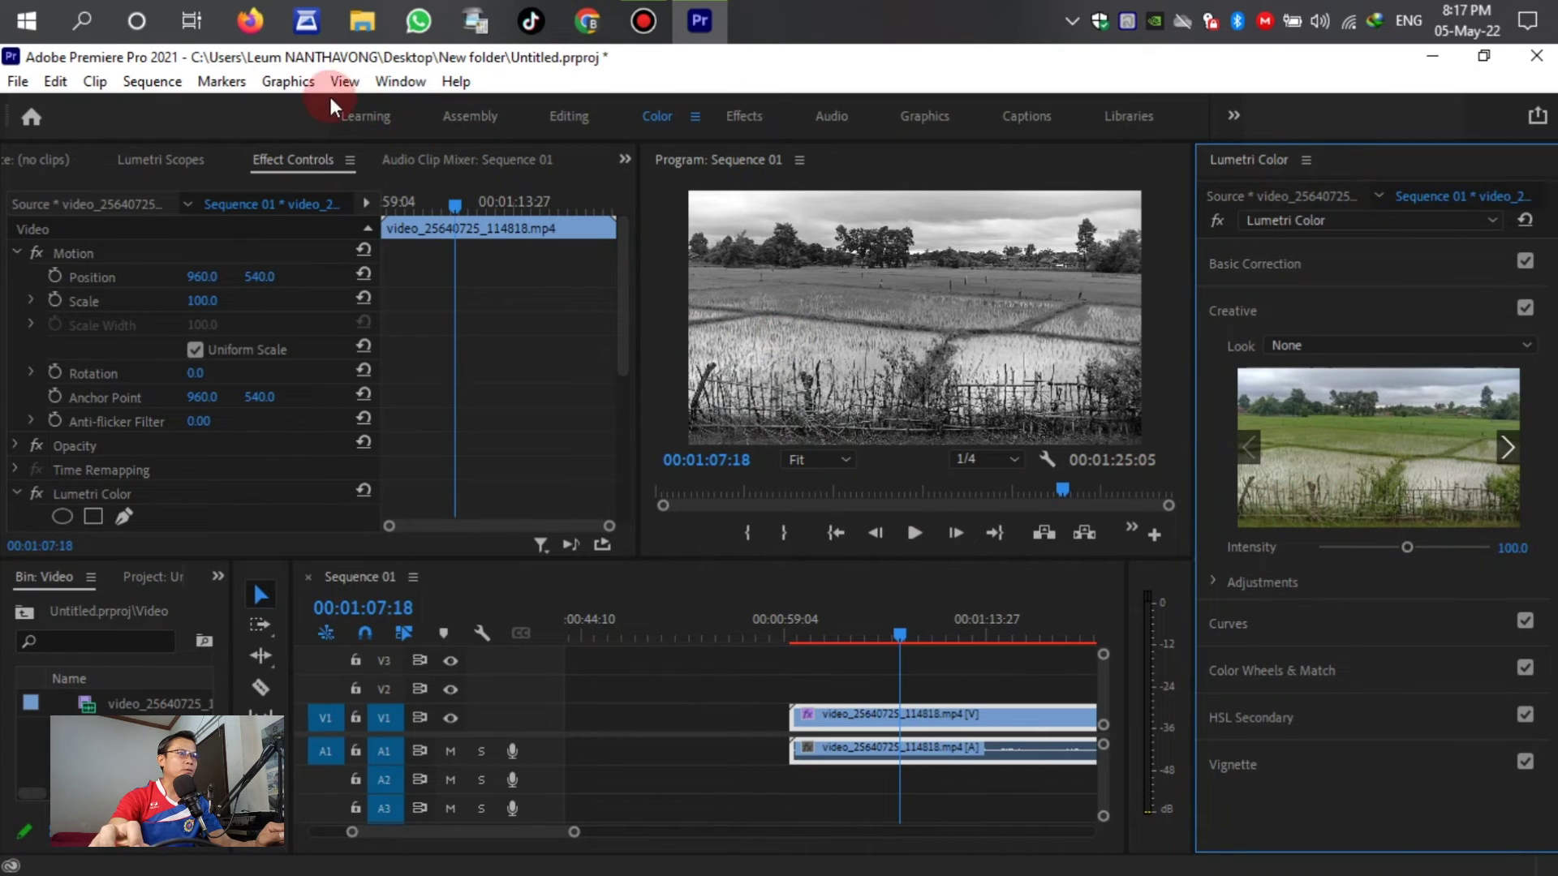
Step: Return to the Editing workspace and play back the graded black-and-white clip
{"action": "left_click", "coordinate": [565, 114]}
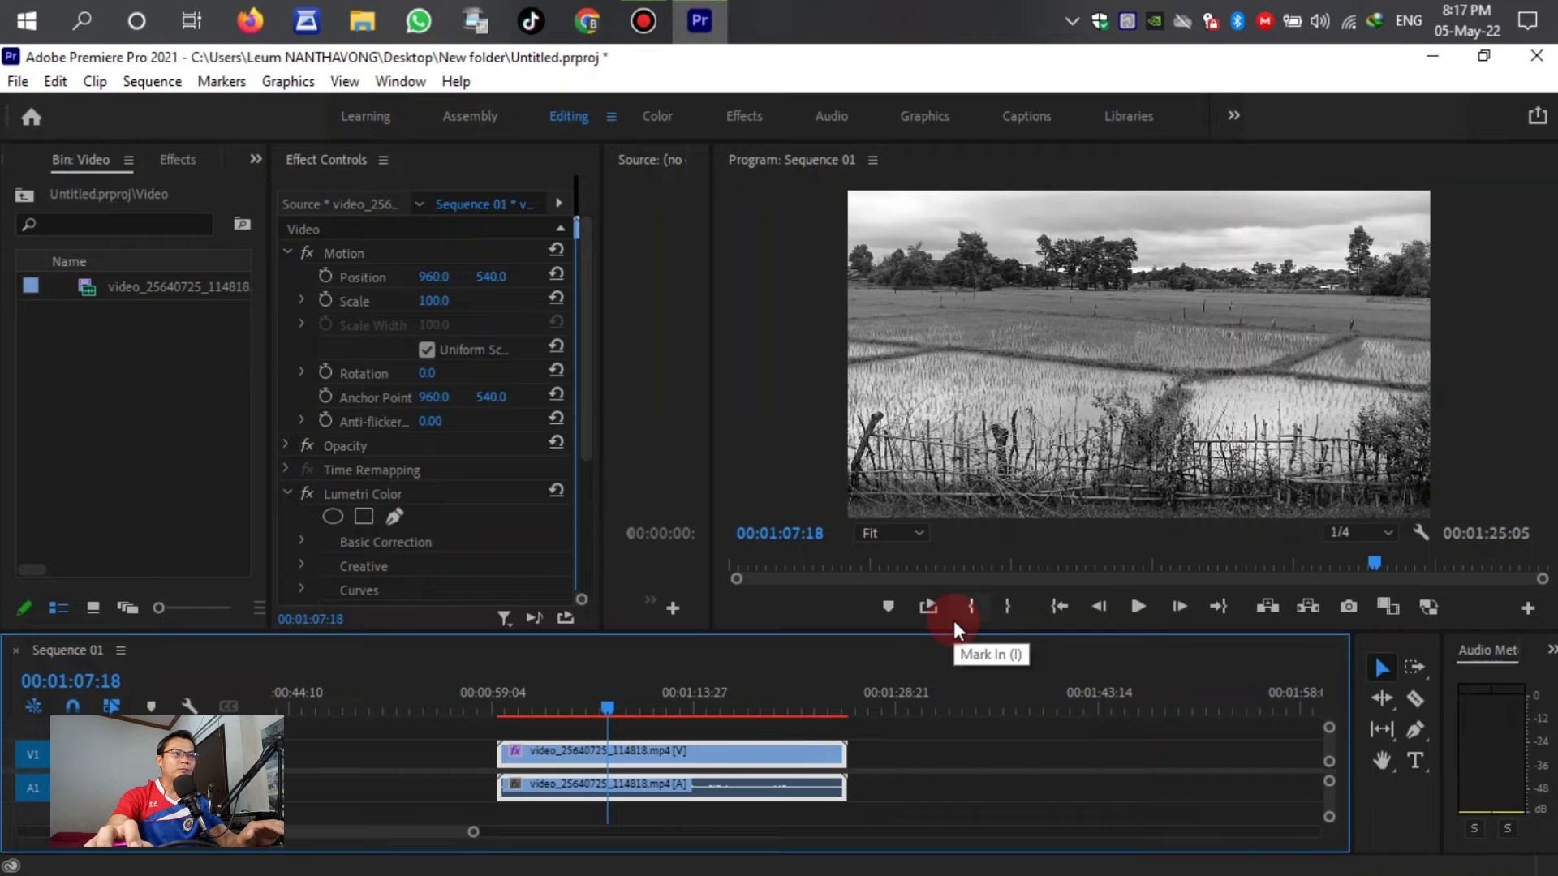
{"action": "key", "text": "space"}
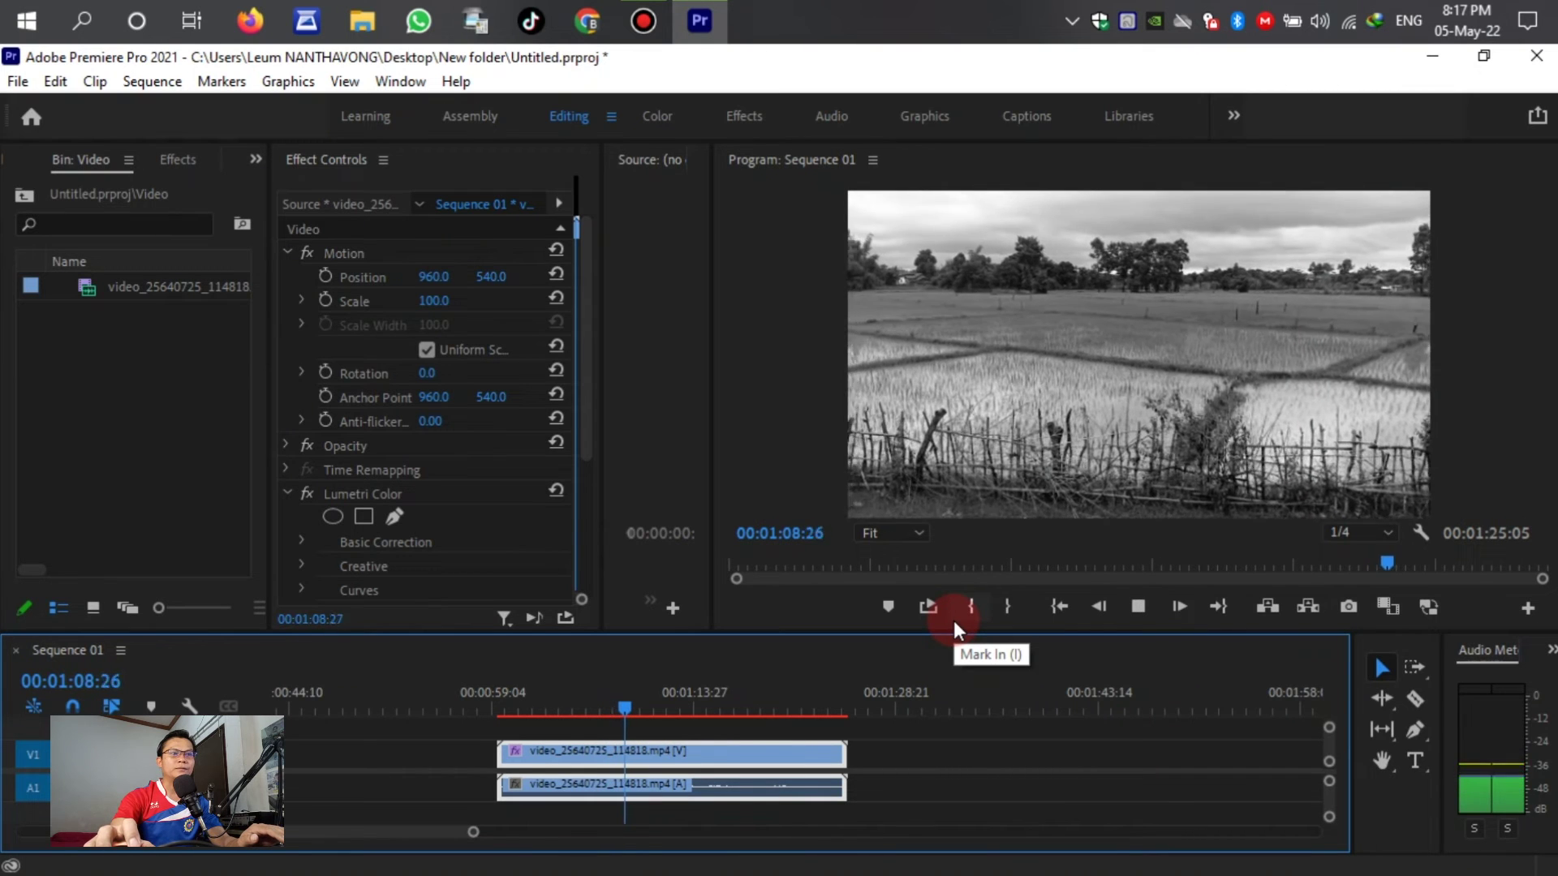